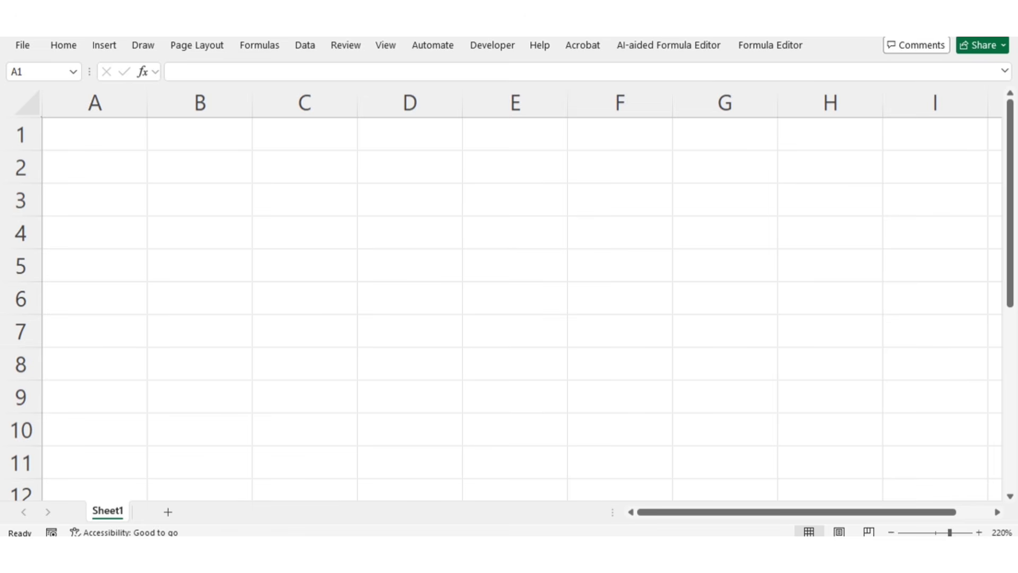
- Switch to TallyPrime and create a ledger named Capital A/c under the Capital Account group
click(605, 554)
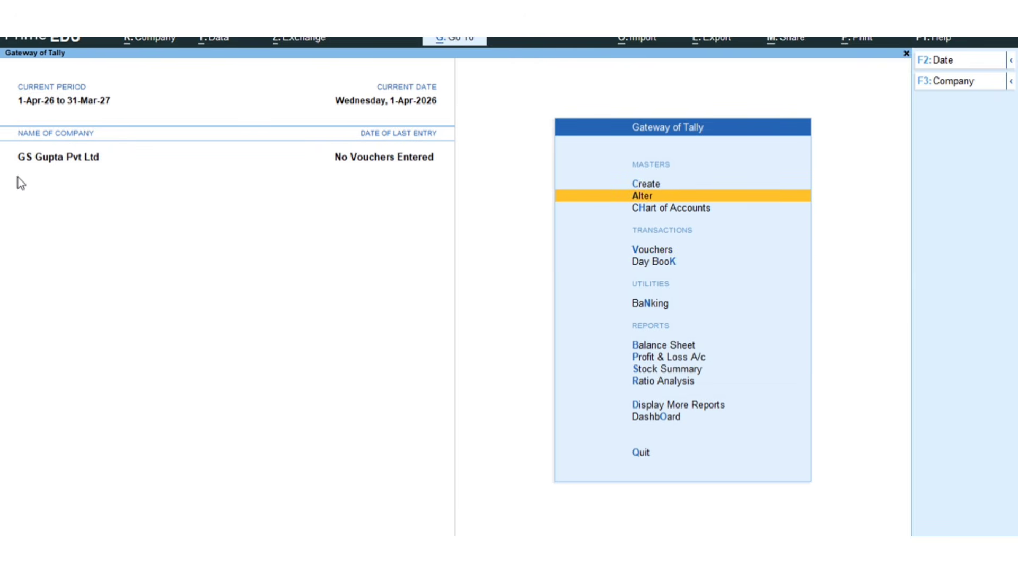
key(ctrl)
key(ctrl)
click(642, 184)
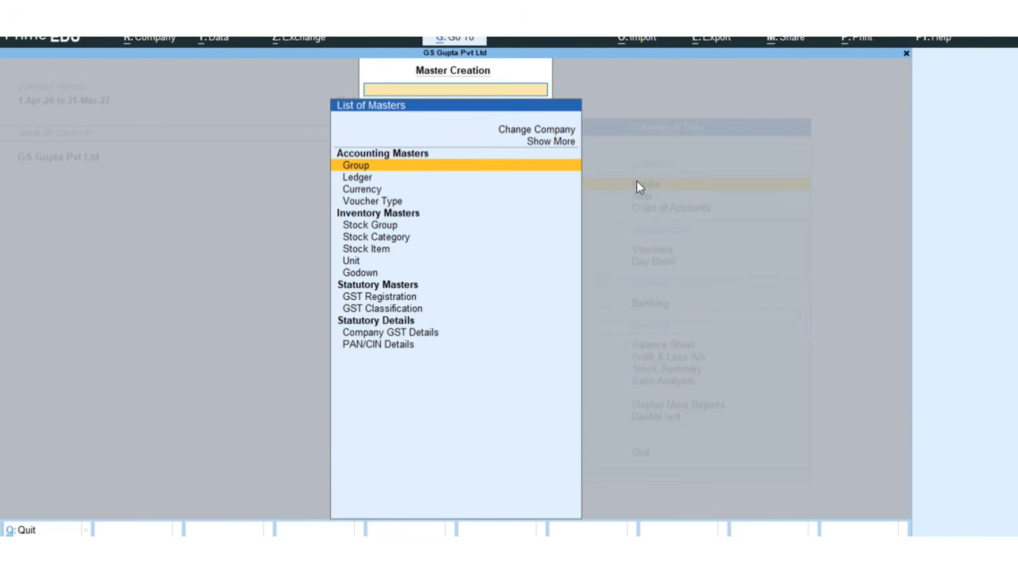
click(374, 182)
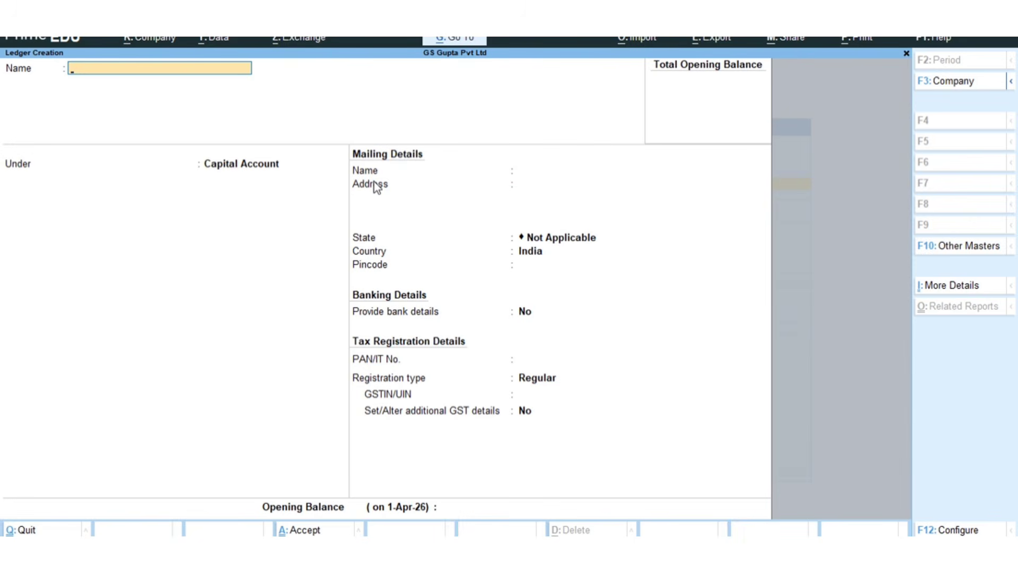
text(Capital A/c)
key(Return)
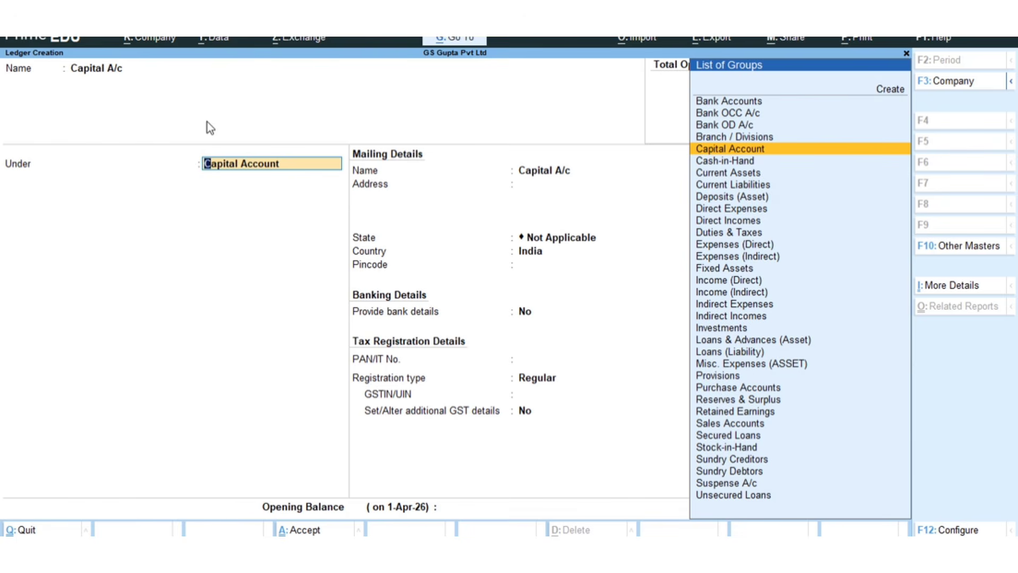
key(ctrl)
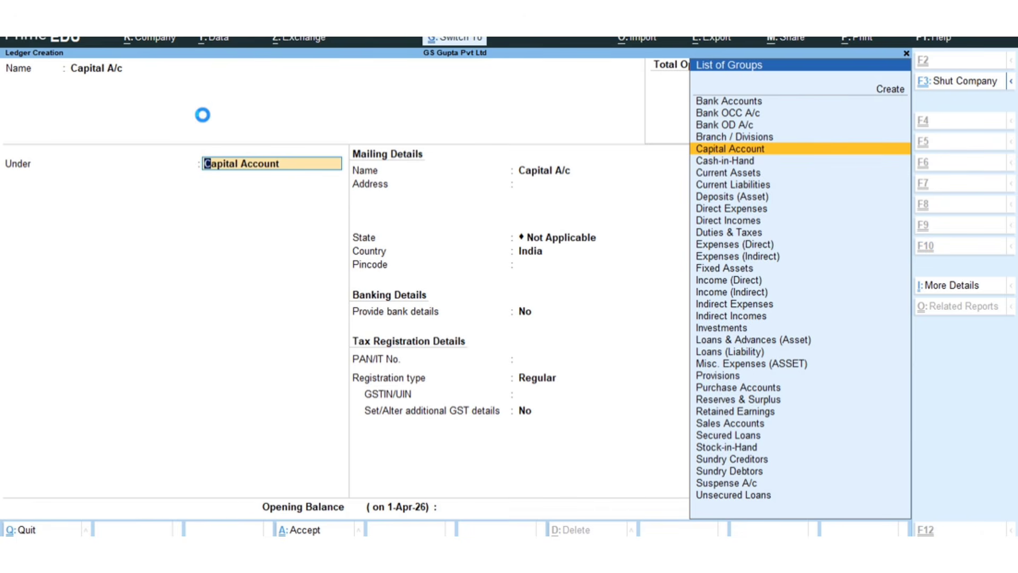
key(ctrl+a)
- Create a ledger named Rent Paid under Indirect Expenses
text(R)
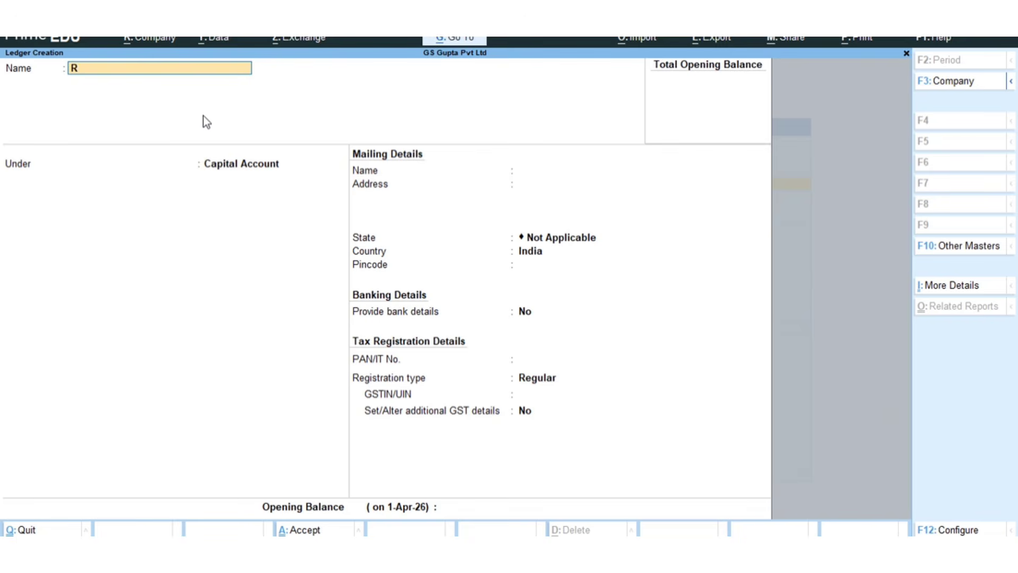
text(ent Paid)
key(Return)
text(Indi)
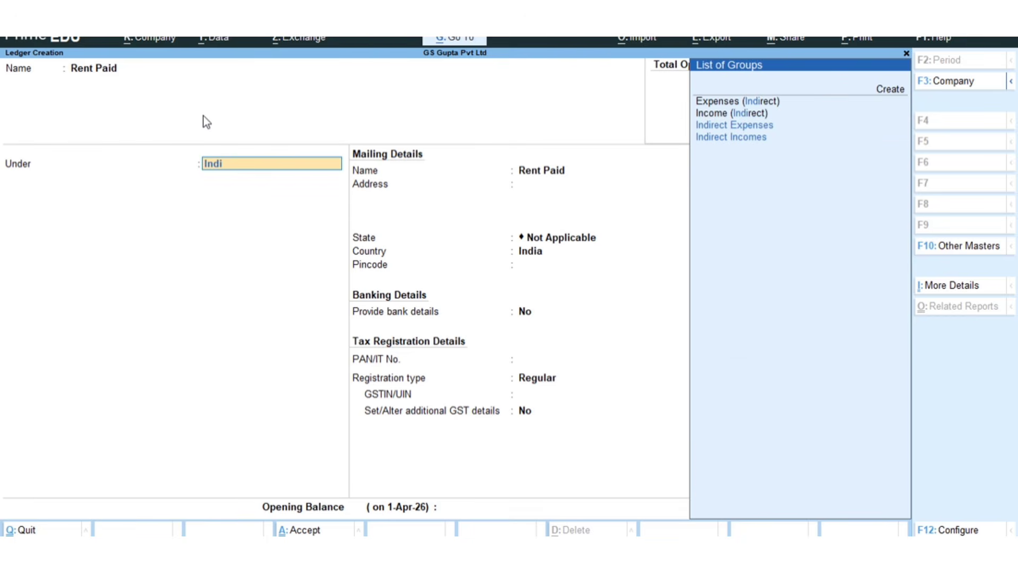
key(Return)
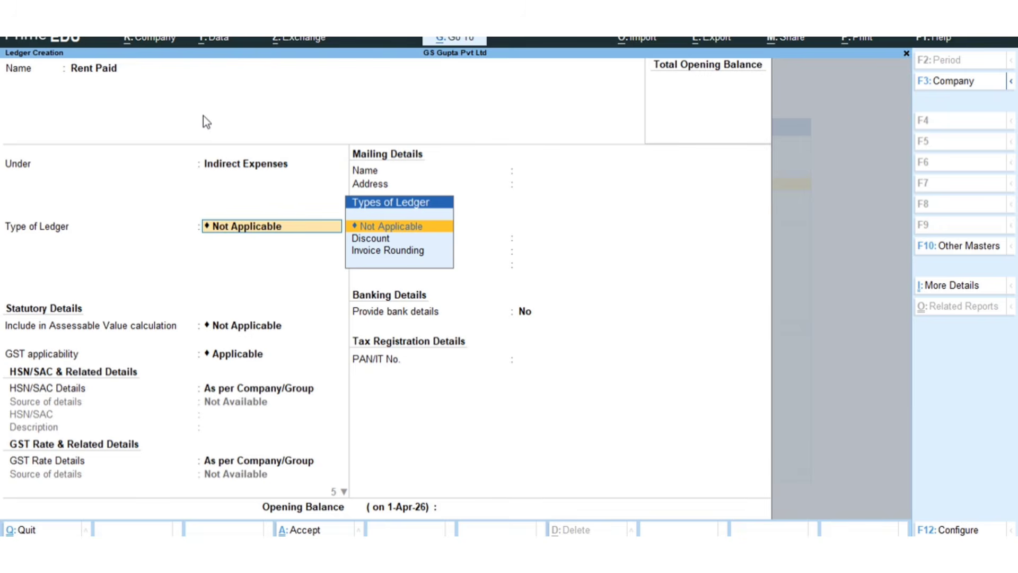
key(ctrl)
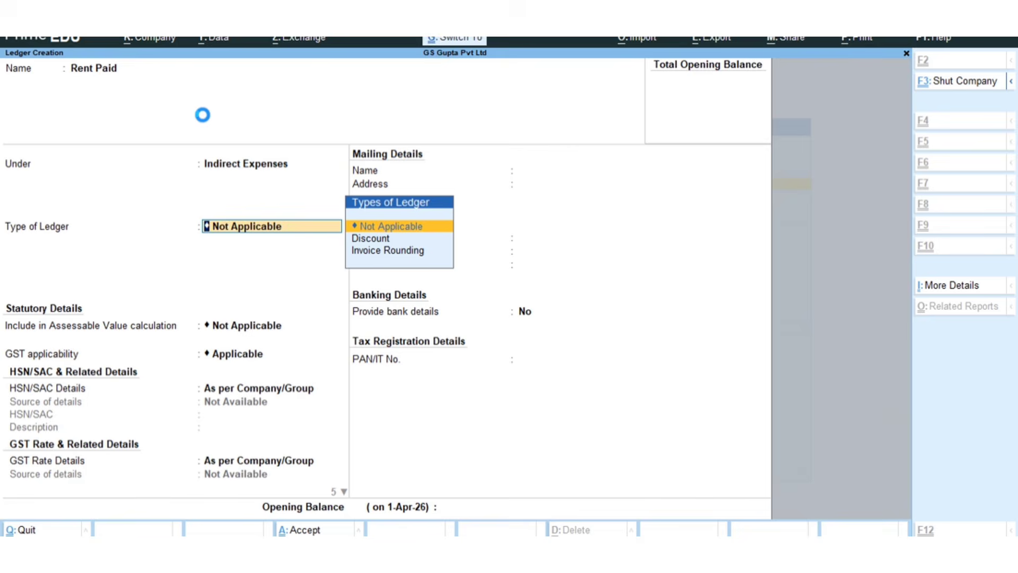
key(ctrl+a)
- Create a ledger named Commission Paid under Indirect Expenses and leave ledger creation, returning to the Gateway of Tally
text(Co)
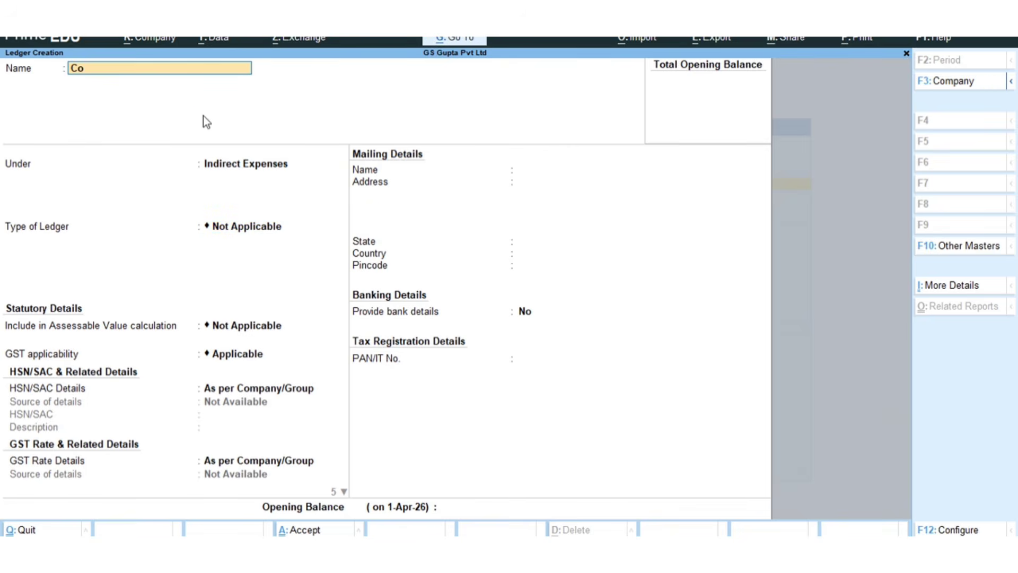
text(mmission Paid)
key(Return)
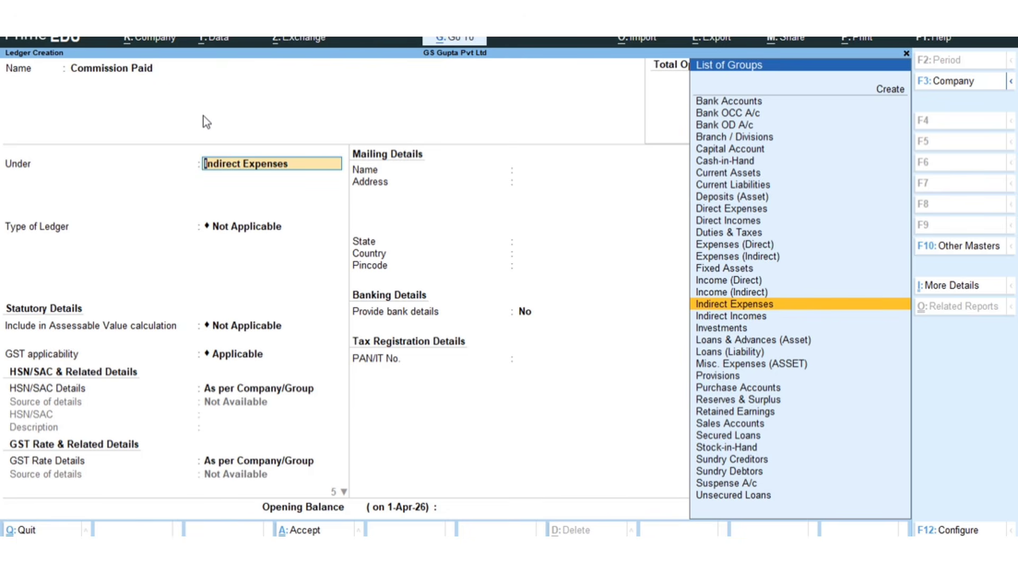
key(ctrl)
key(ctrl+a)
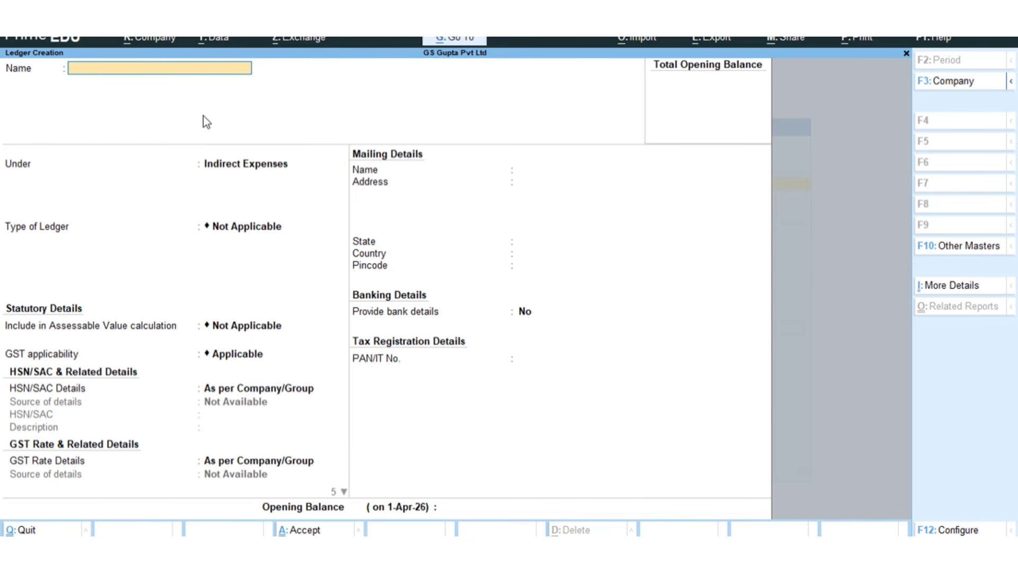
key(Escape)
key(y)
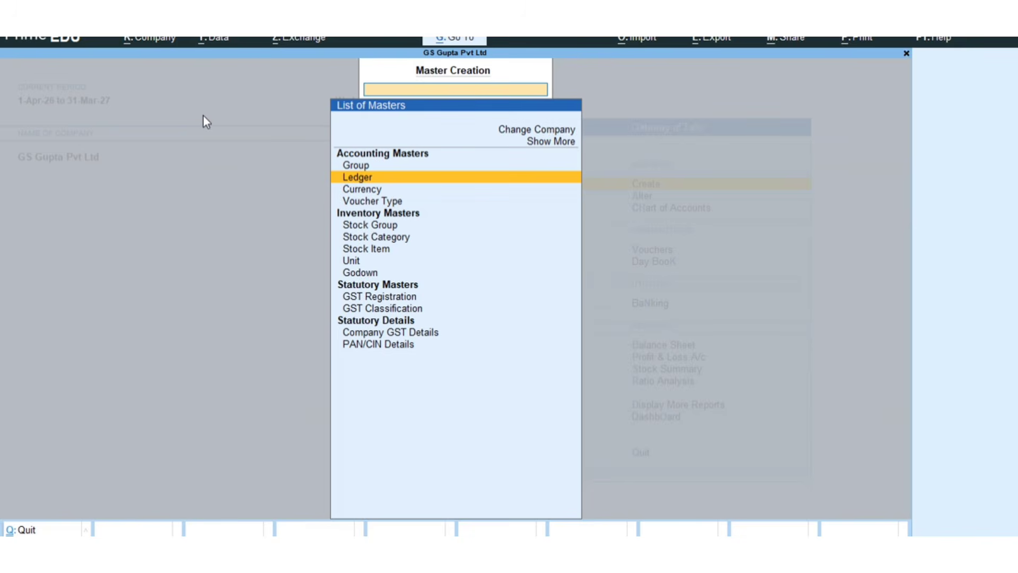
key(Return)
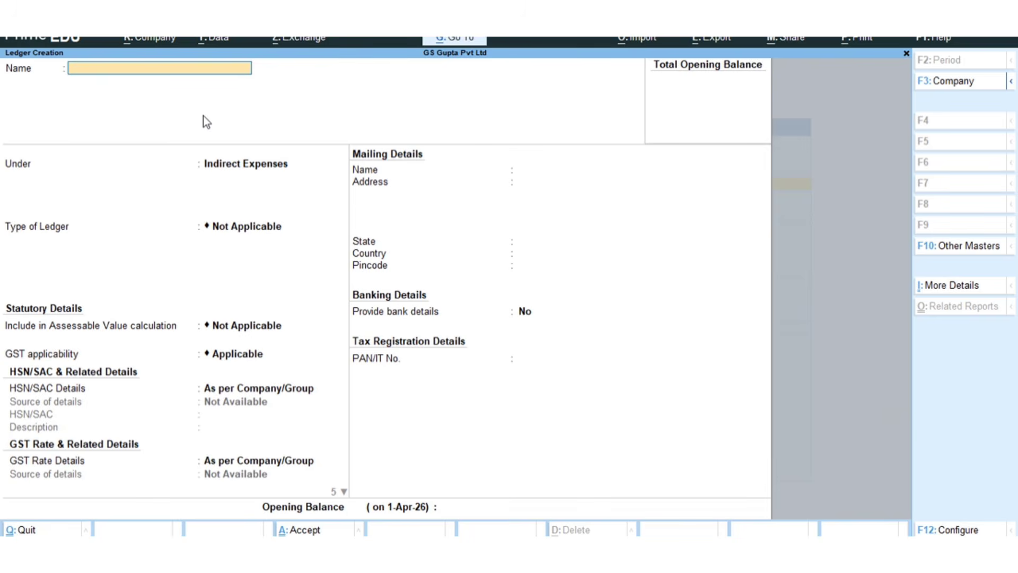
key(Escape)
key(Escape)
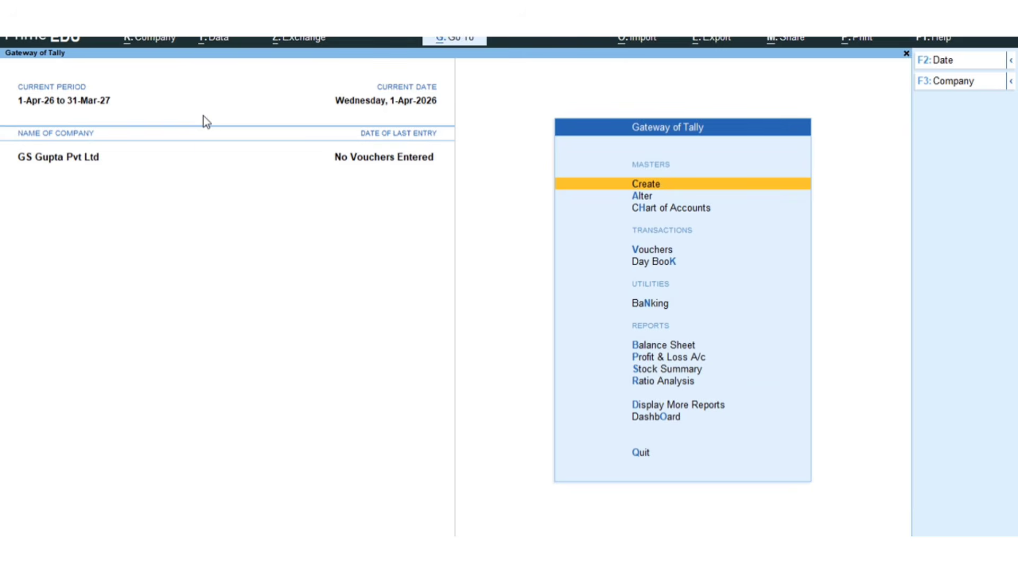
- Review the list of ledgers in the Chart of Accounts and return to the Gateway of Tally
key(Down)
key(Down)
key(Return)
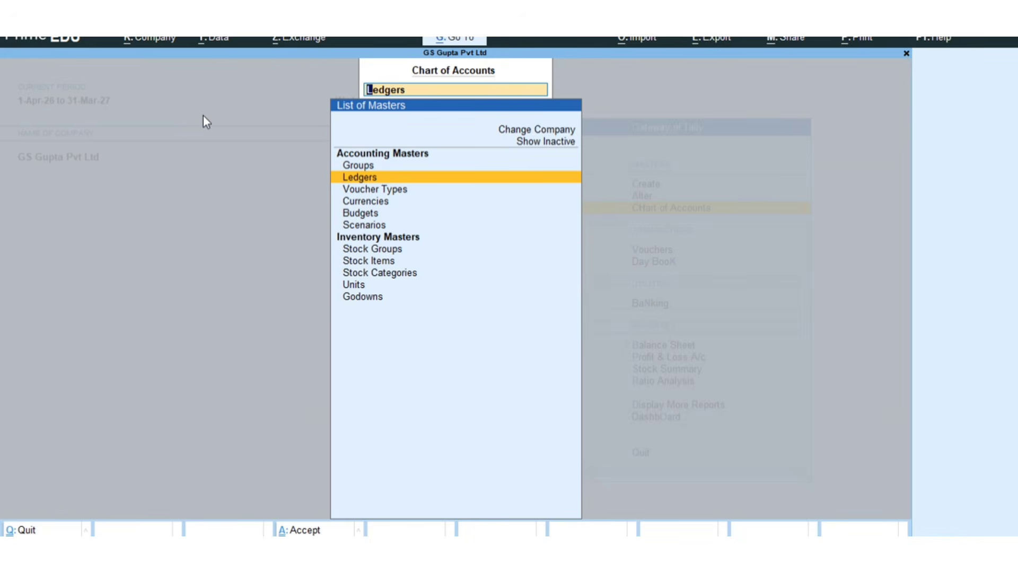
key(Return)
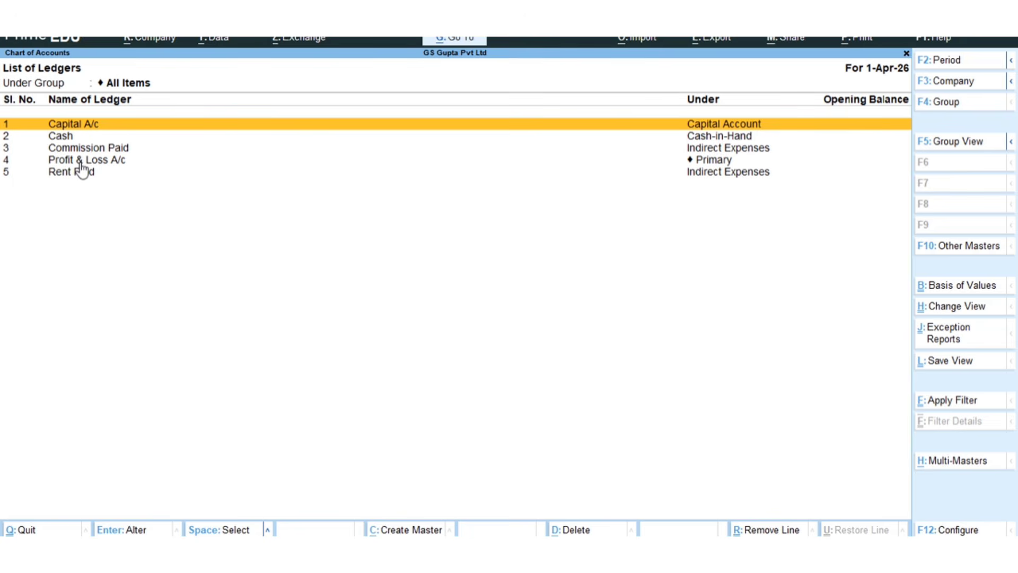
key(Escape)
key(Escape)
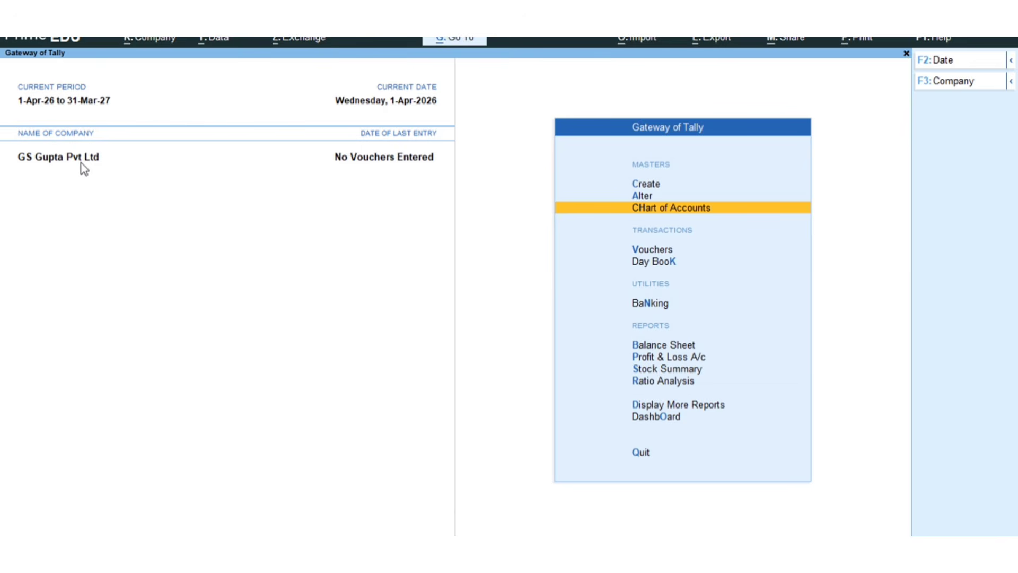
- Start a receipt voucher and credit Capital A/c with 2,50,000
key(Down)
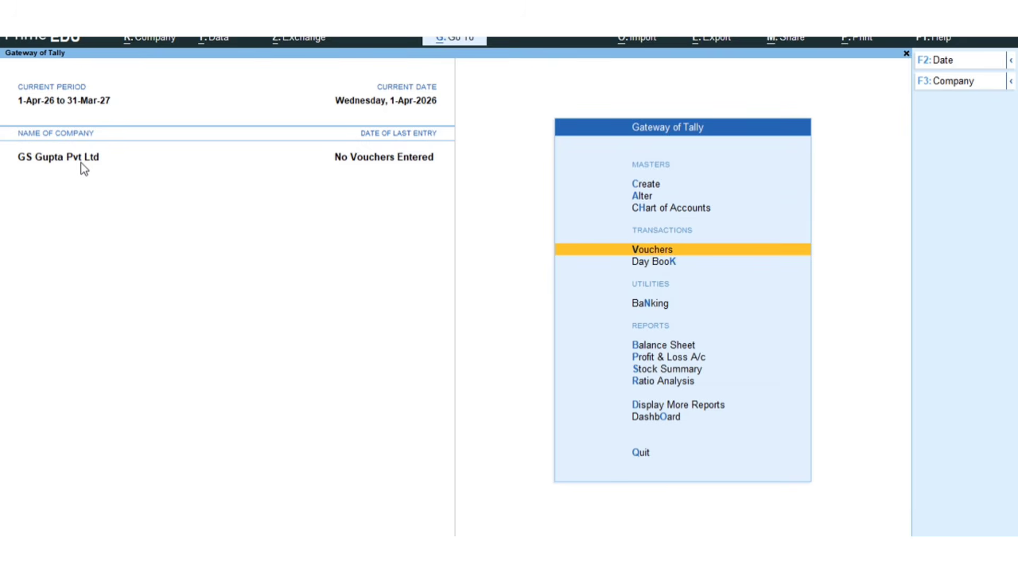
key(Return)
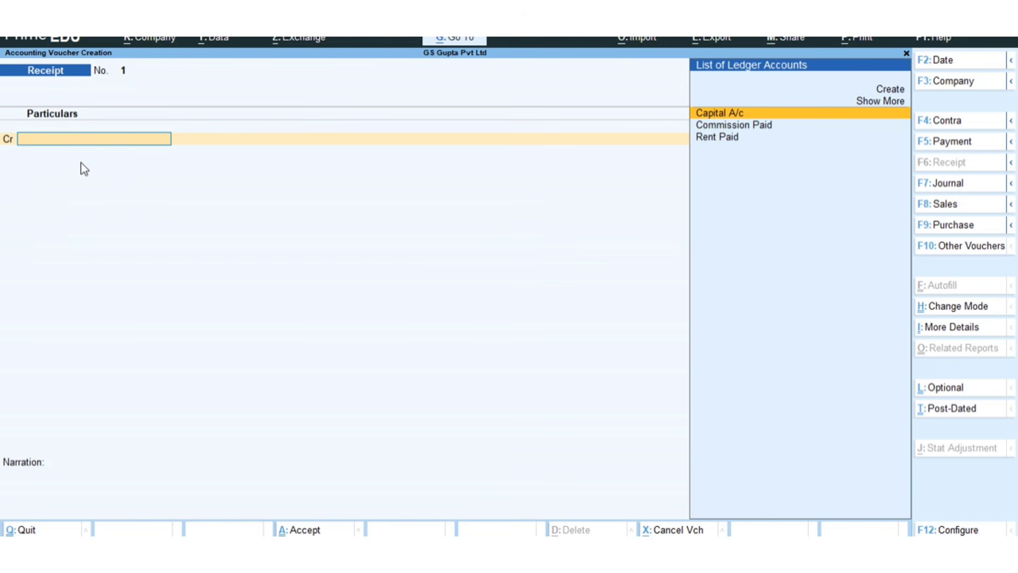
key(ctrl)
key(Return)
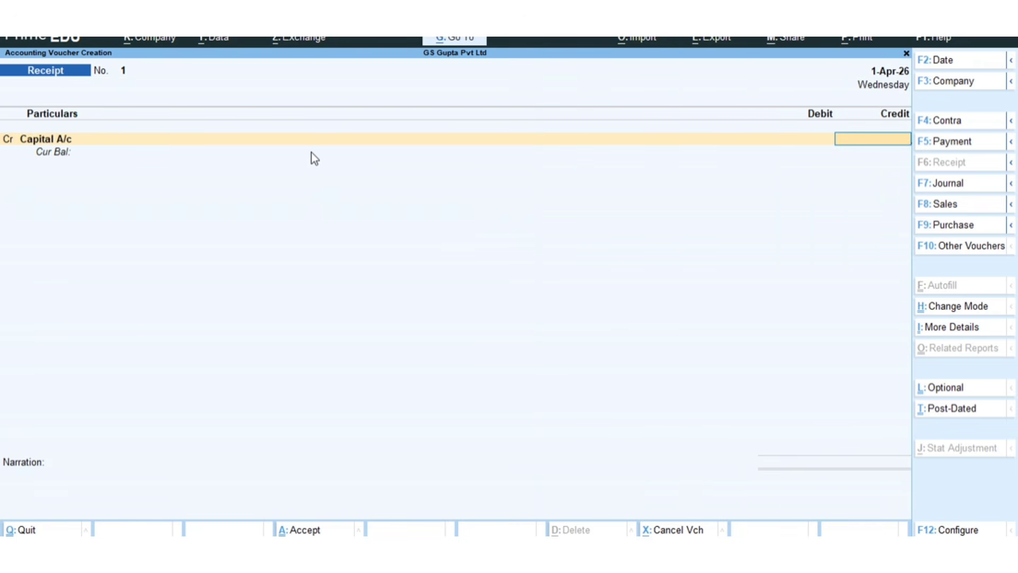
text(250000)
key(Return)
key(Return)
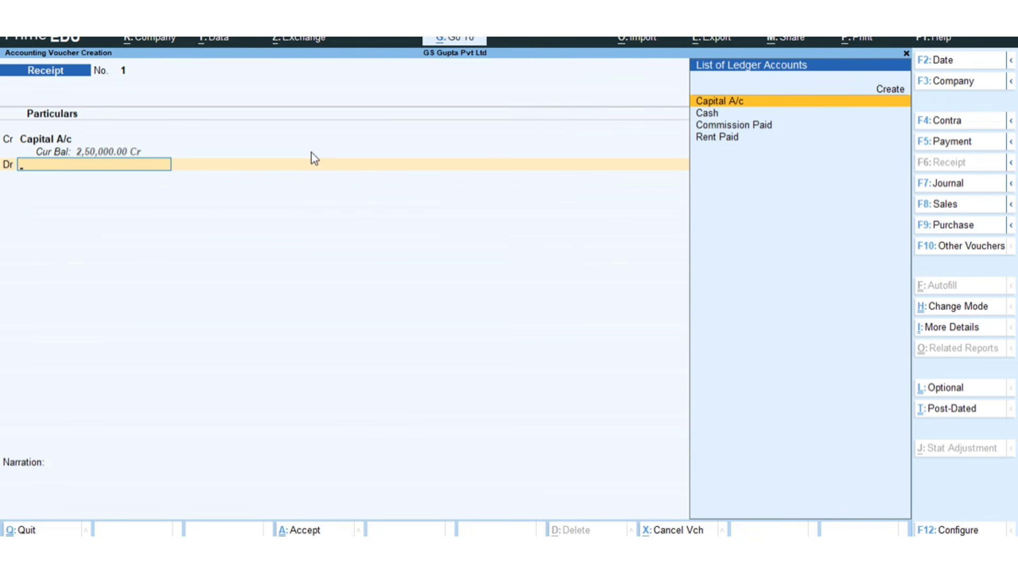
- Debit Cash with 2,50,000 and save the receipt voucher with no narration
key(Down)
key(Return)
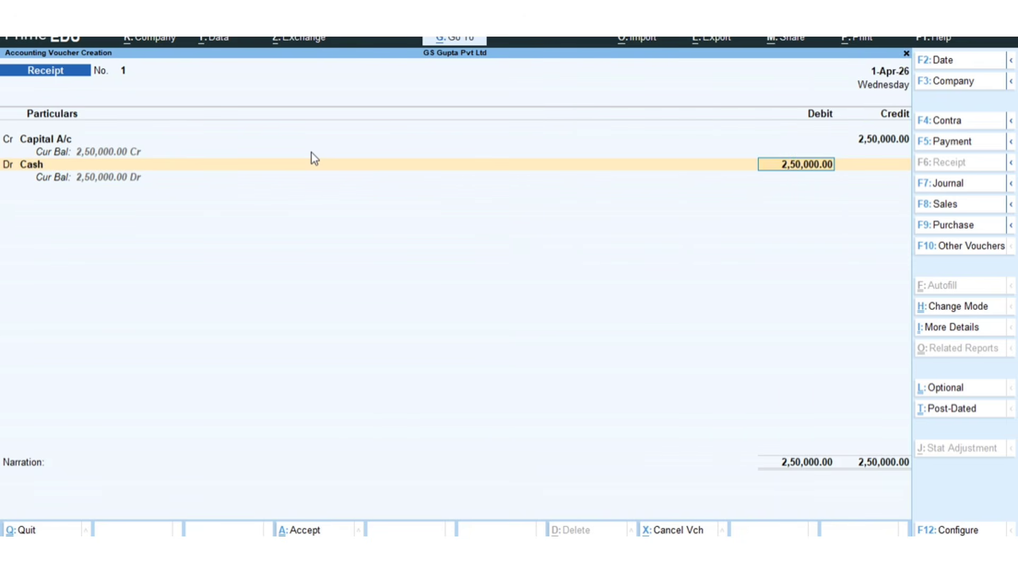
key(Return)
key(Return)
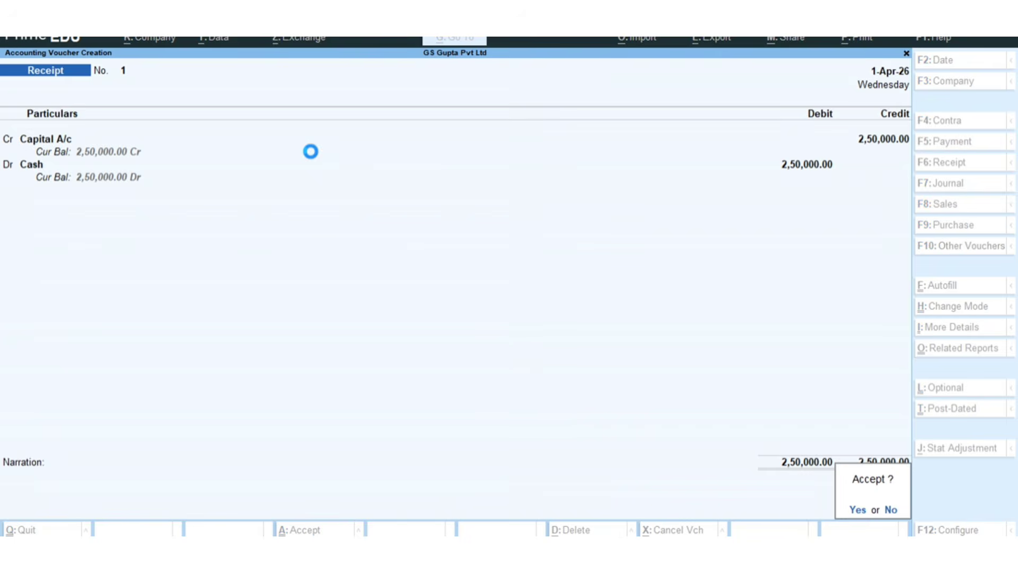
key(Return)
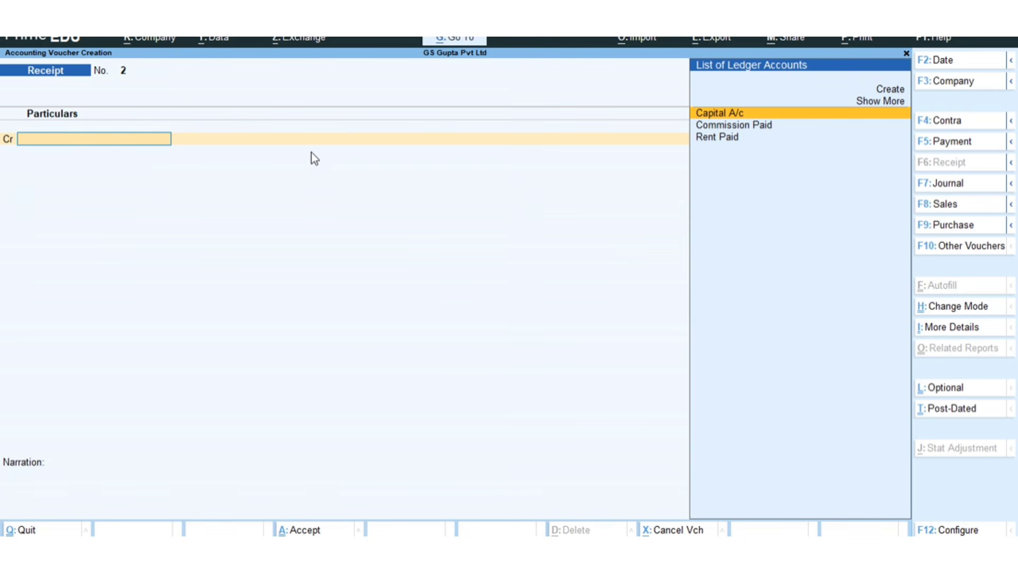
- Start a payment voucher and debit Commission Paid with 15,000
key(F5)
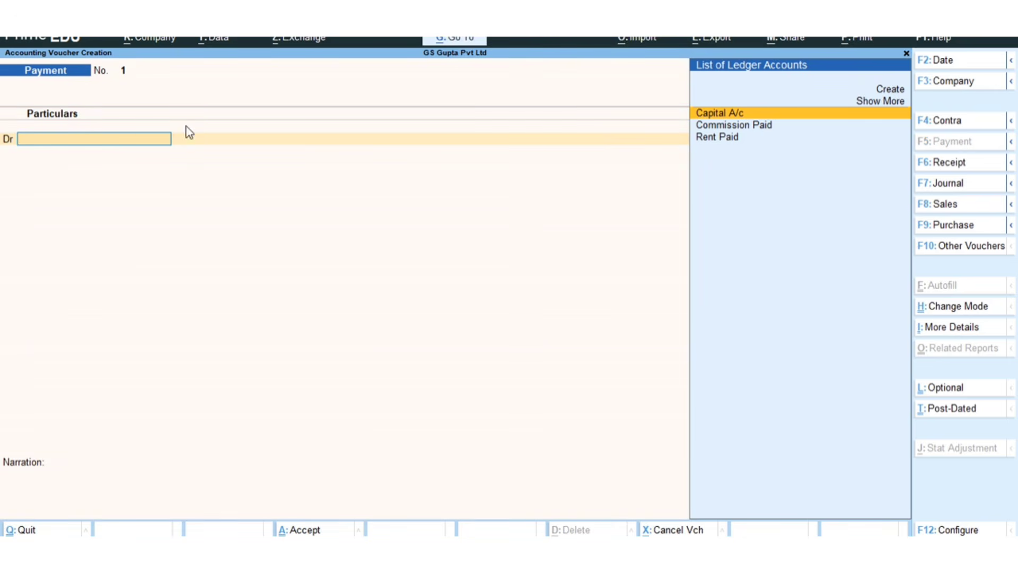
key(Down)
key(Down)
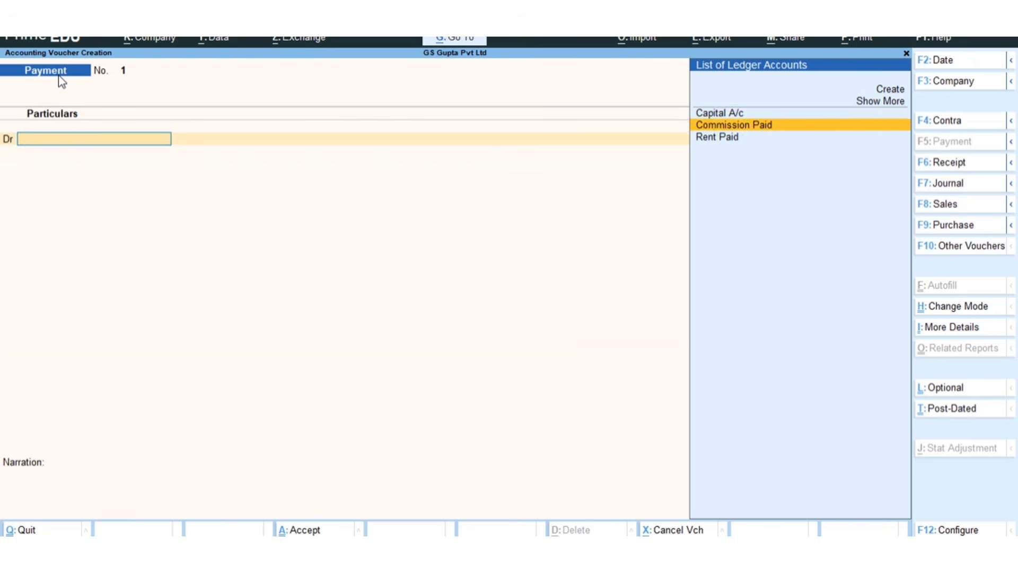
key(Up)
key(Return)
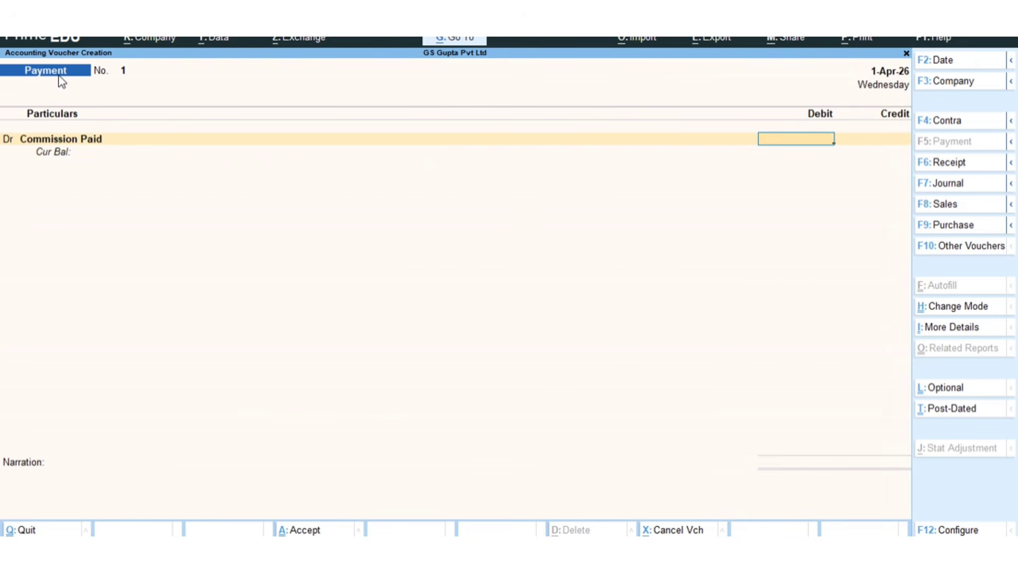
text(15000)
key(Return)
- Credit Cash with 15,000 and save the payment voucher
key(Return)
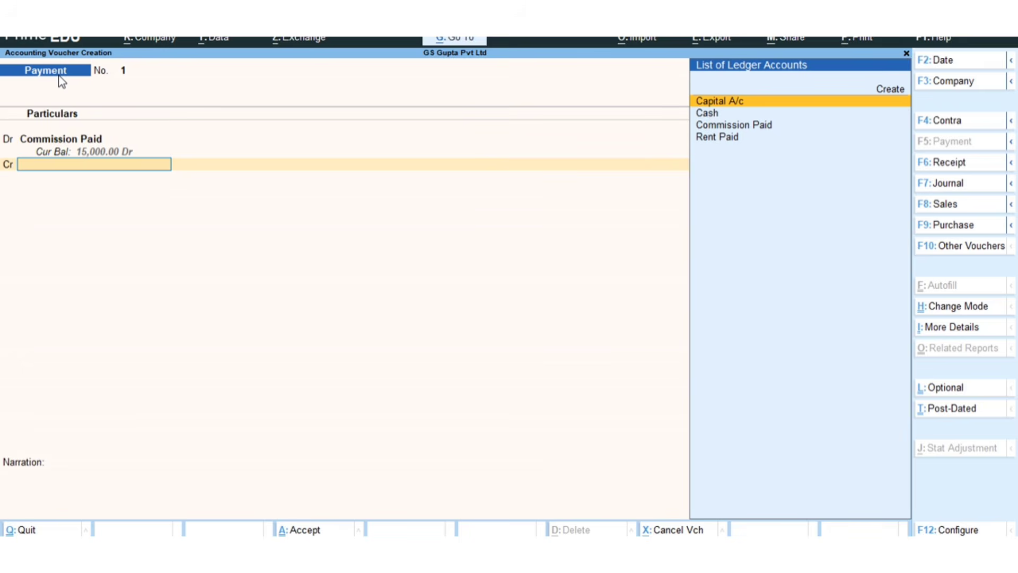
key(Down)
key(Return)
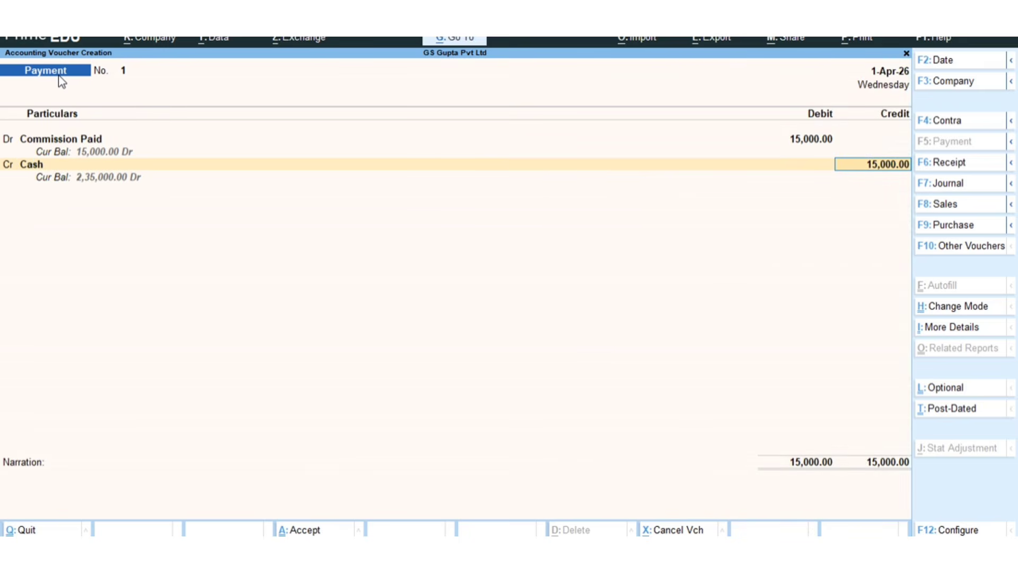
key(ctrl)
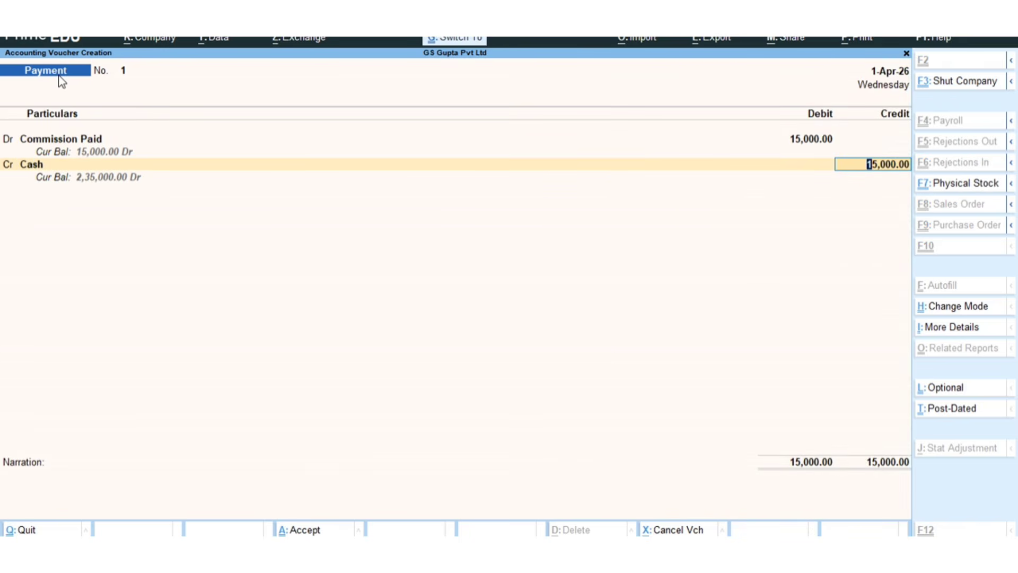
key(ctrl+a)
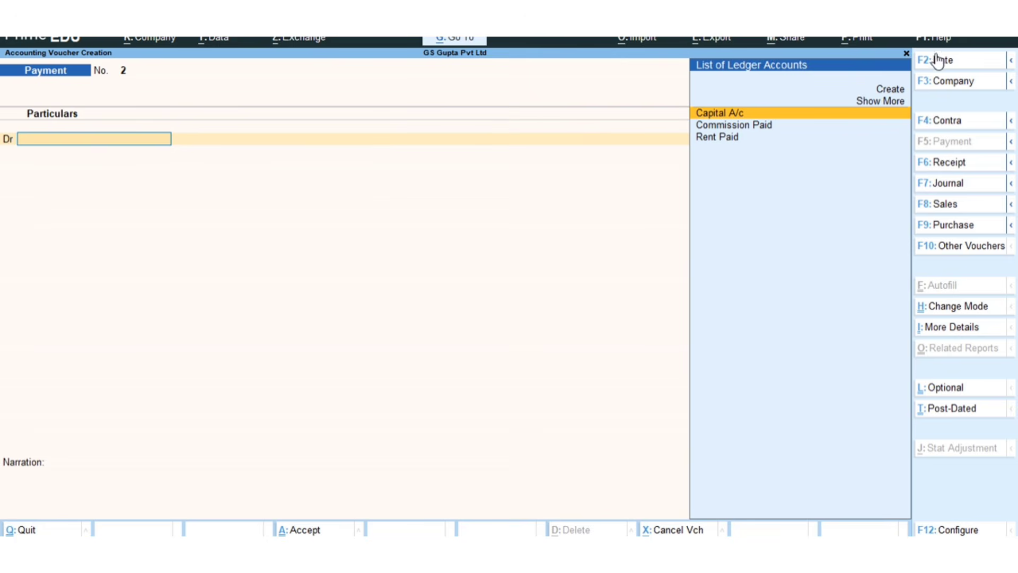
- Open the Settings options found under the program's help
key(ctrl)
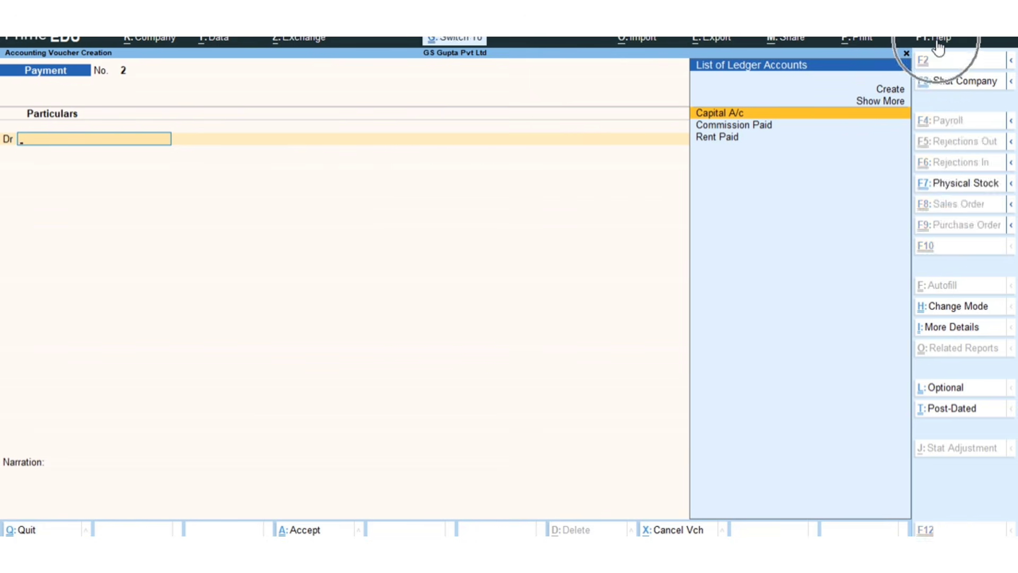
key(ctrl)
key(ctrl)
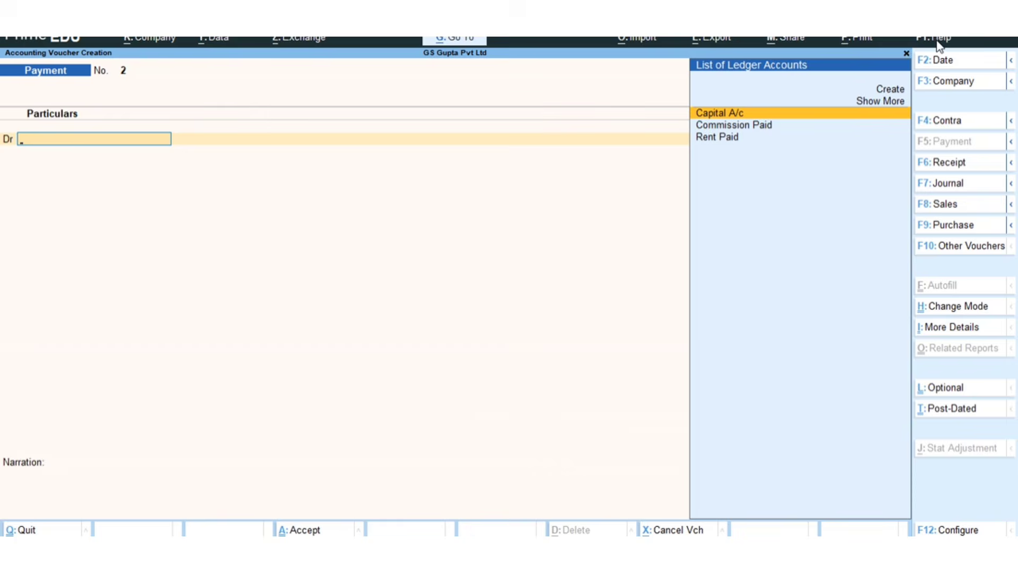
click(938, 47)
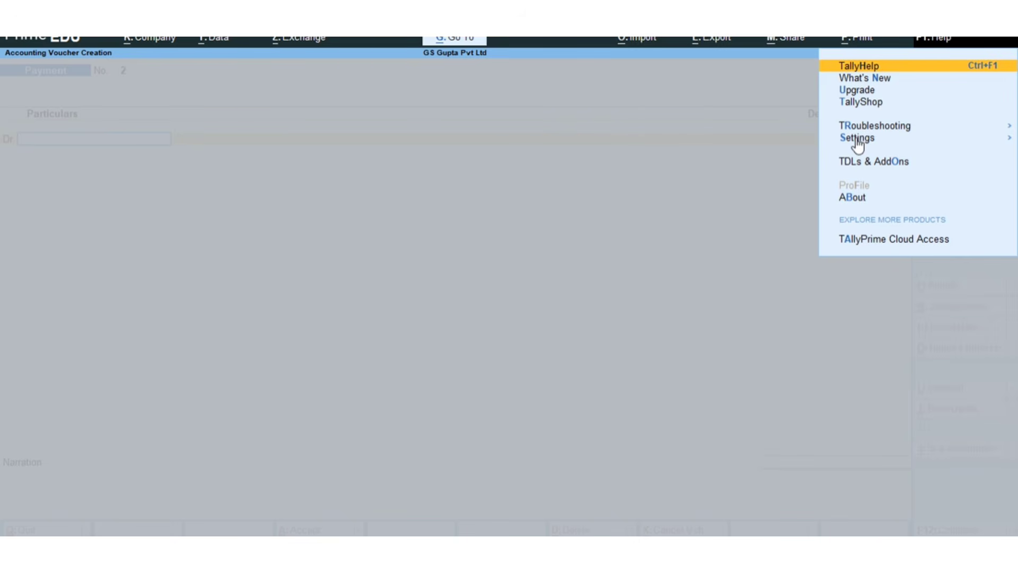
key(ctrl)
key(Down)
key(Down)
key(Down)
key(Down)
key(Down)
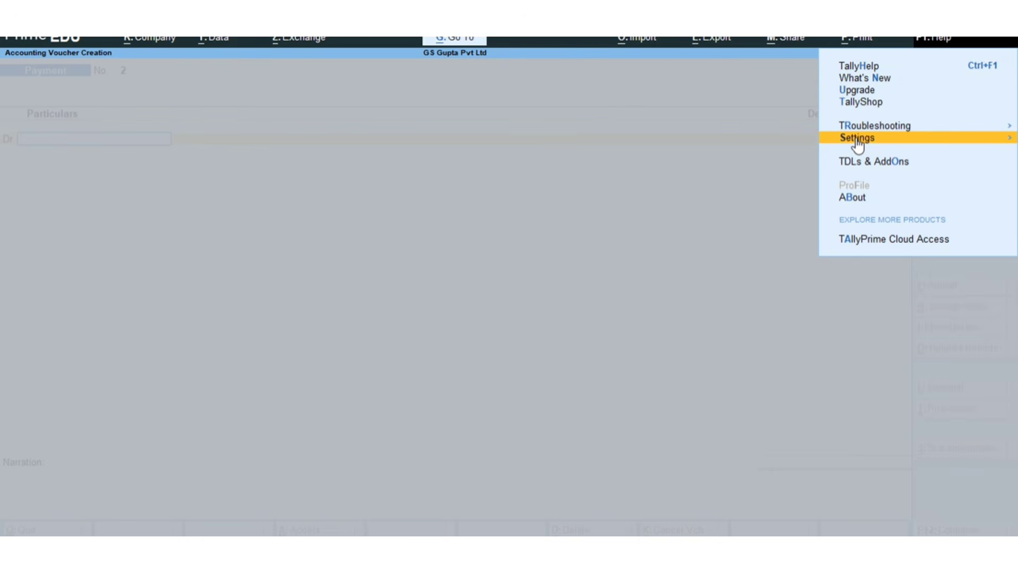
click(857, 139)
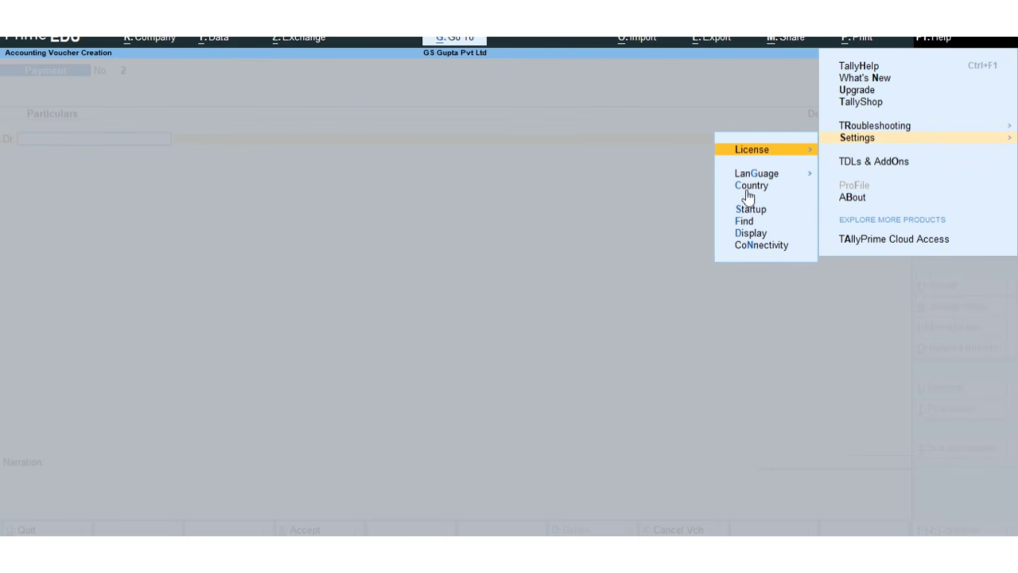
- Open the Connectivity settings
key(ctrl)
key(ctrl)
key(Down)
key(Down)
key(Down)
key(Down)
key(Down)
key(Down)
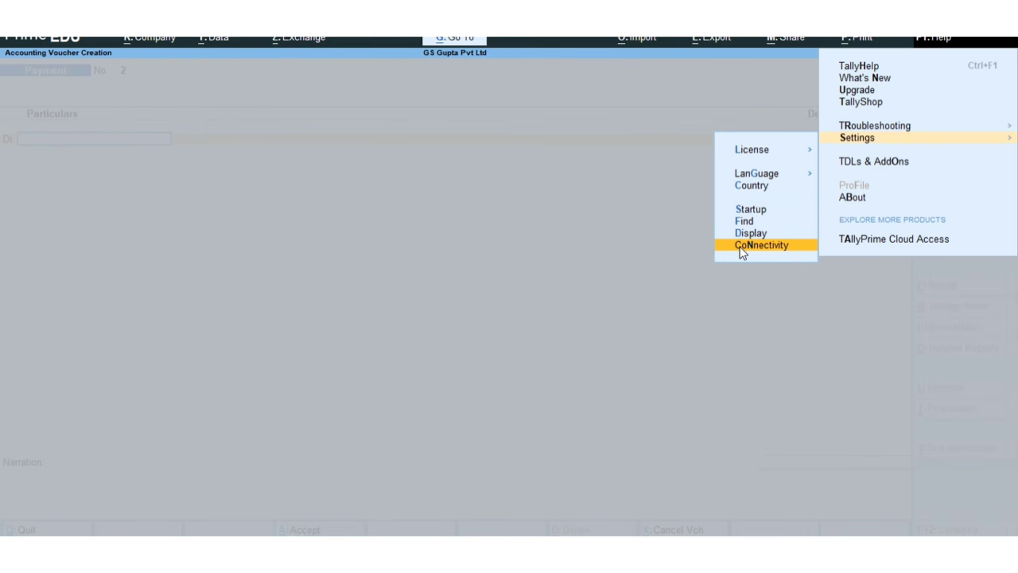
key(Return)
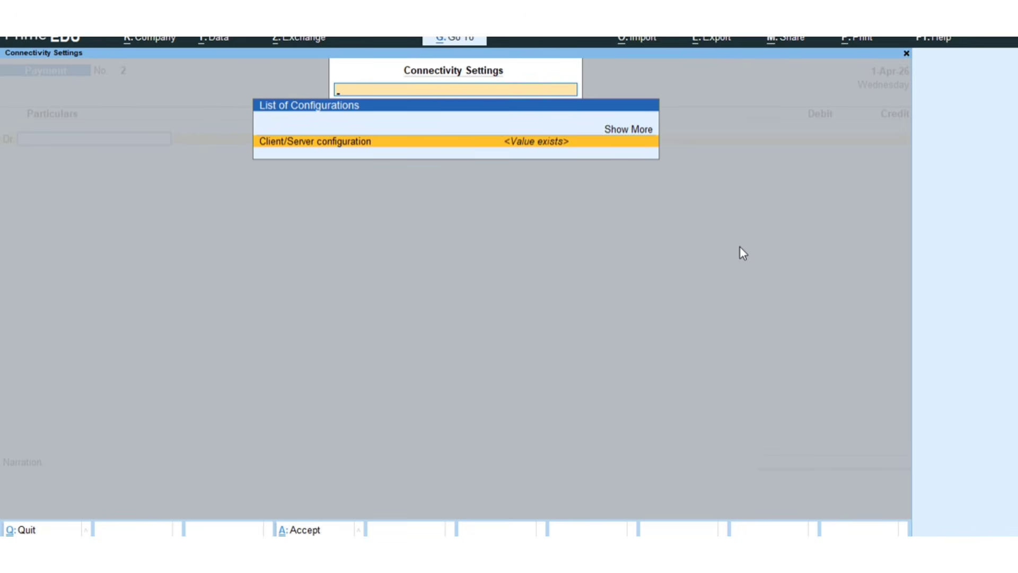
- Accept the Client/Server configuration with TallyPrime acting as Both, ODBC enabled and port 9000
click(299, 141)
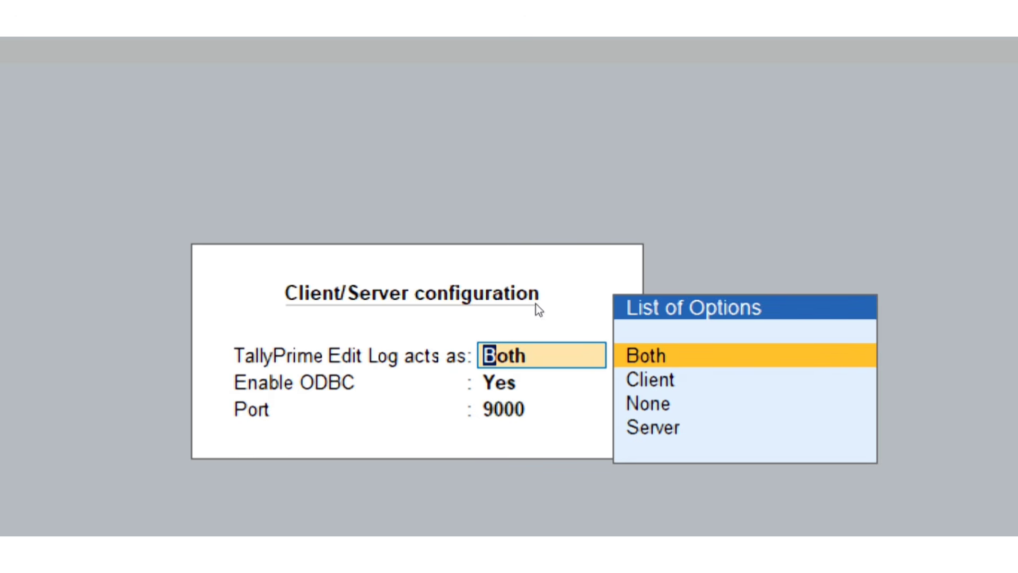
key(Return)
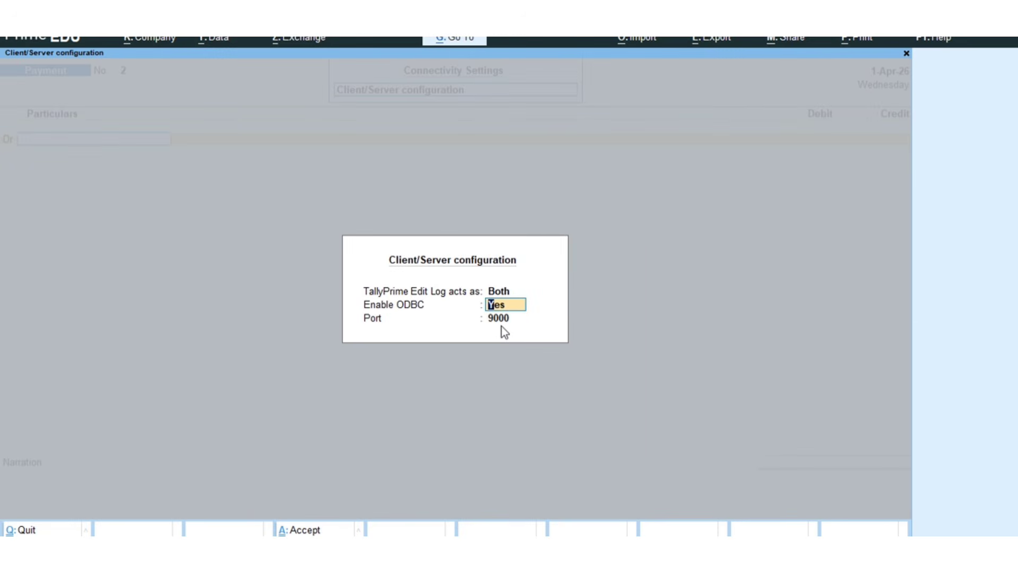
key(ctrl+a)
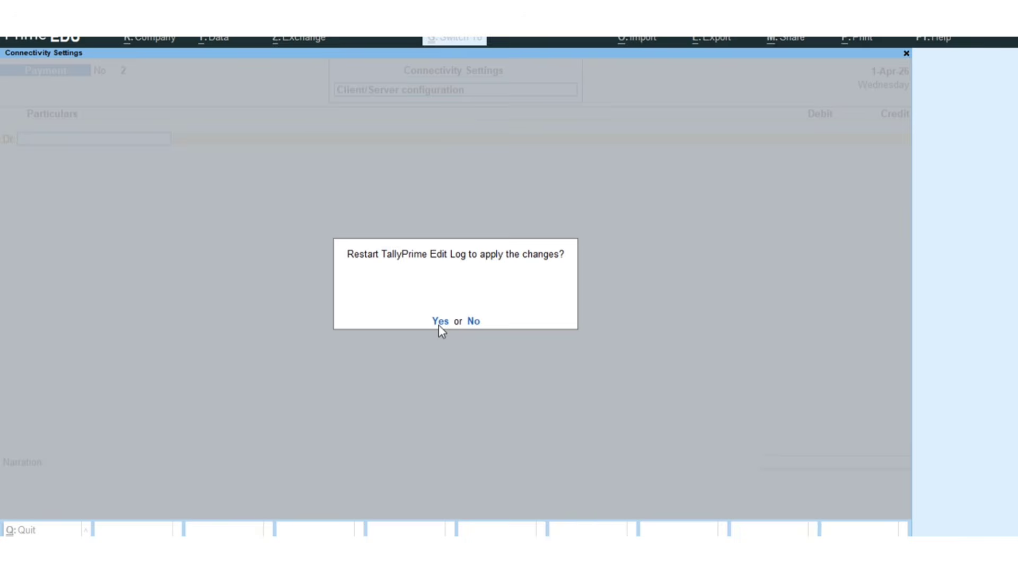
- Restart TallyPrime to apply the changes and load GS Gupta Pvt Ltd in Educational Mode
click(440, 322)
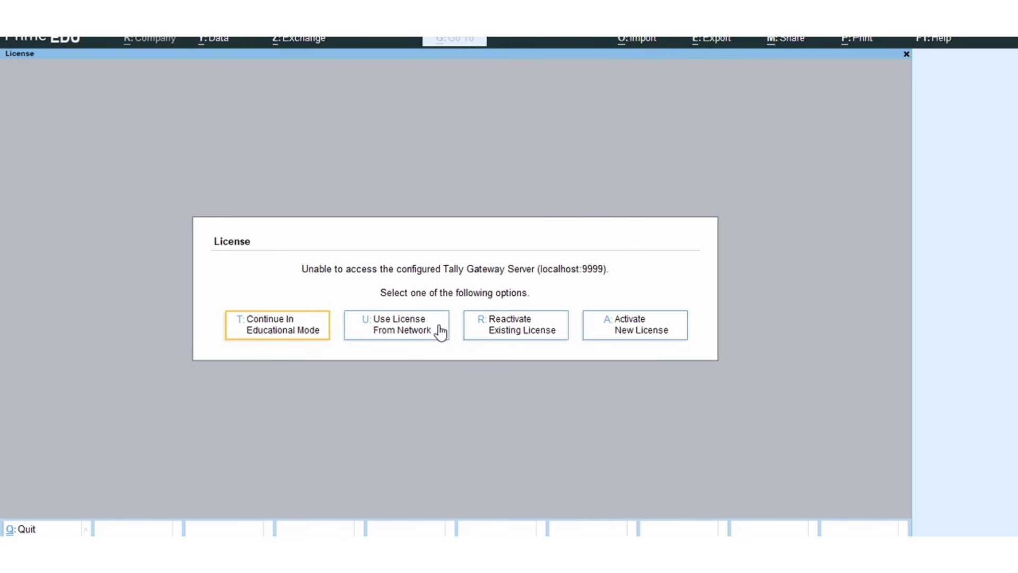
click(277, 324)
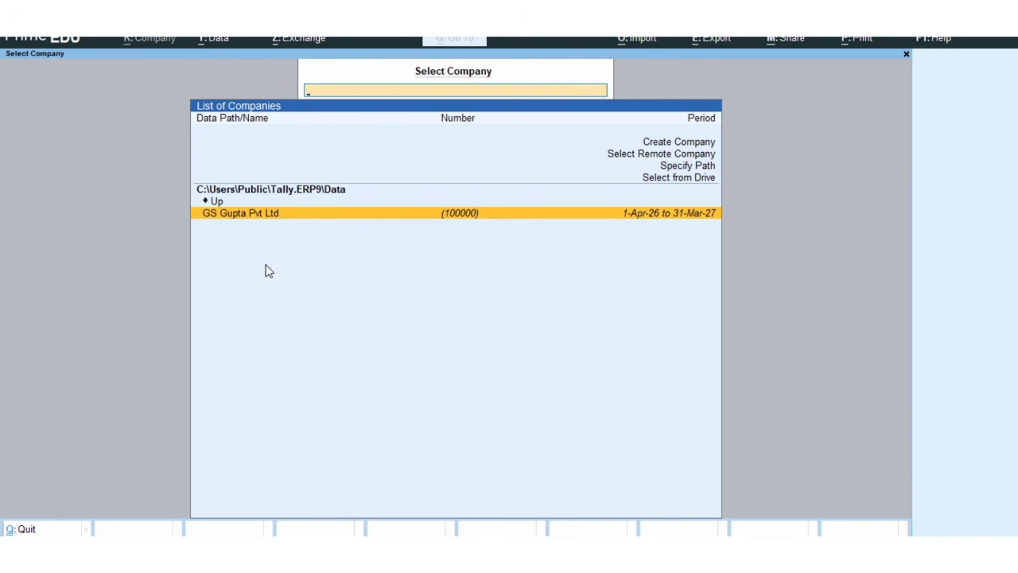
click(260, 214)
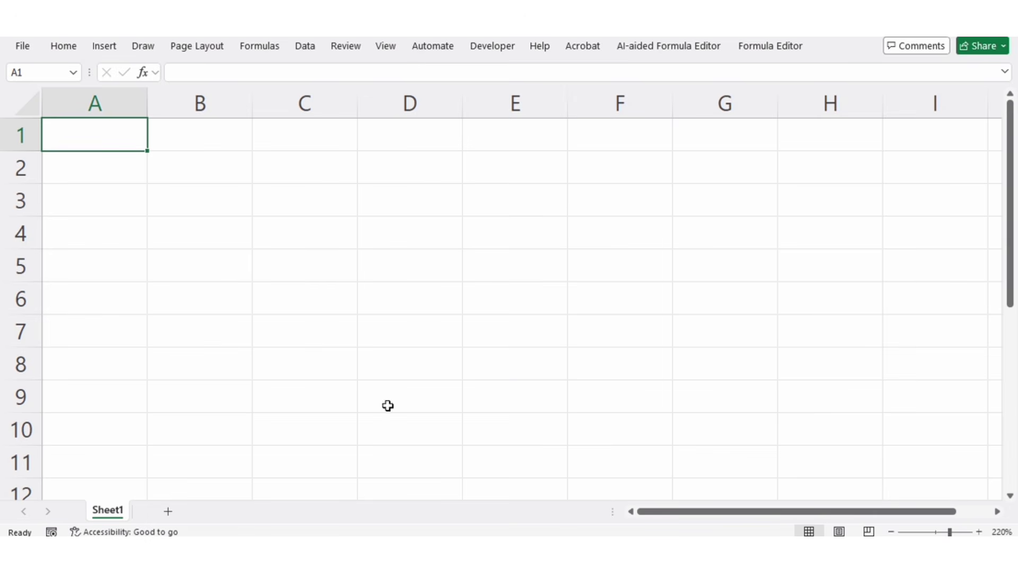
- Switch to Excel and examine the Get Data sources for ODBC and Microsoft Query imports
click(305, 46)
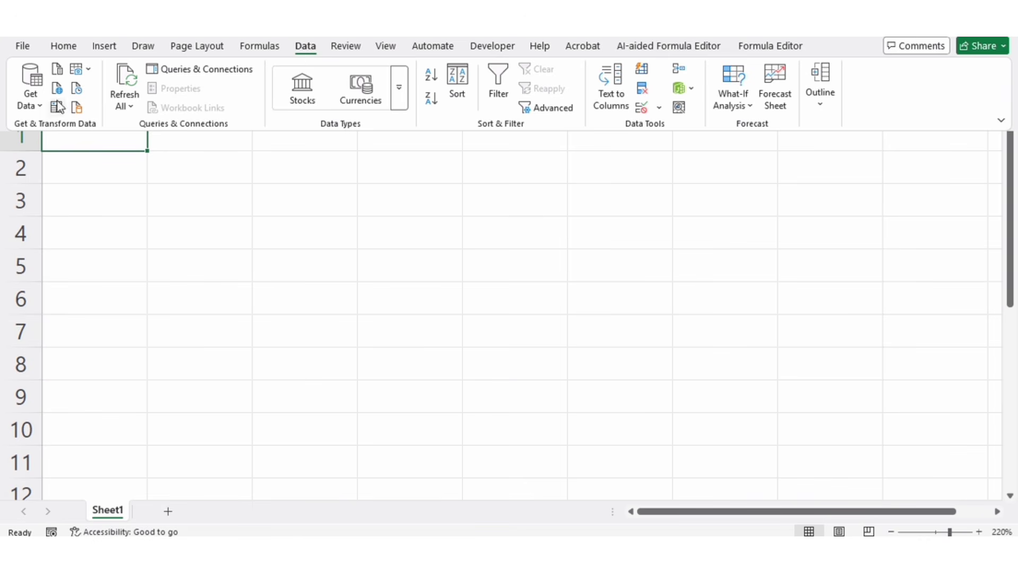
click(36, 107)
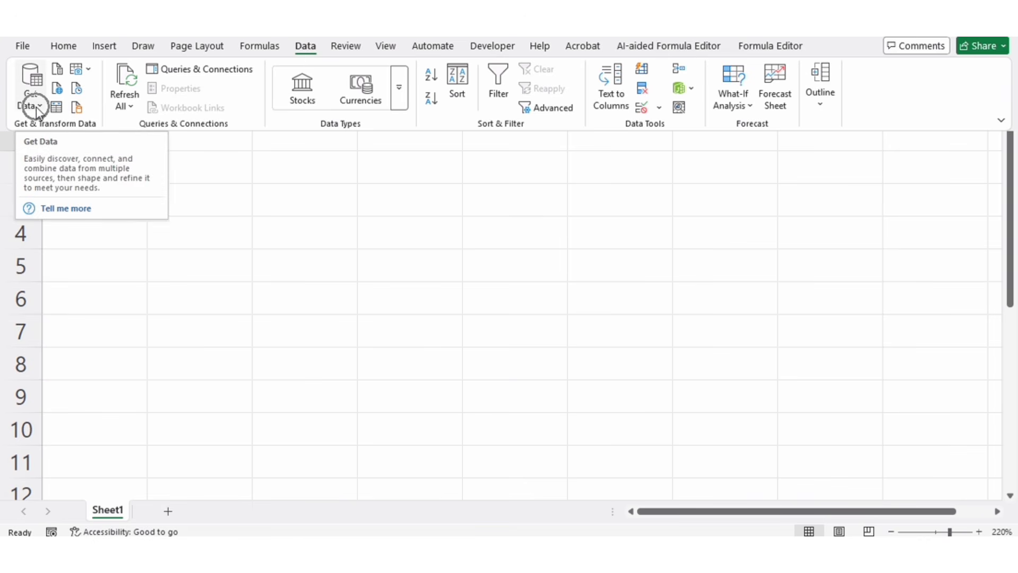
click(36, 108)
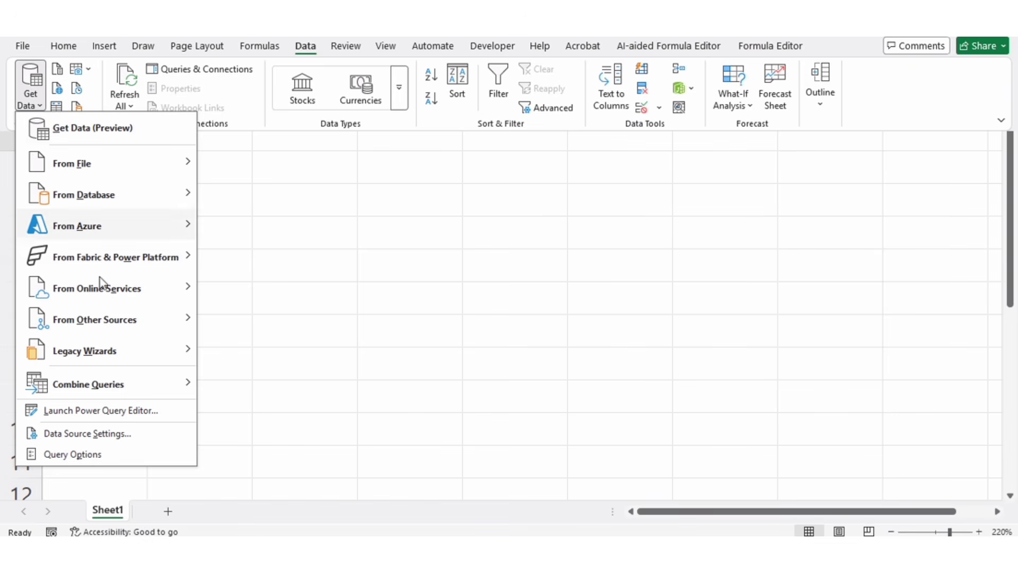
mouse_move(104, 305)
click(108, 324)
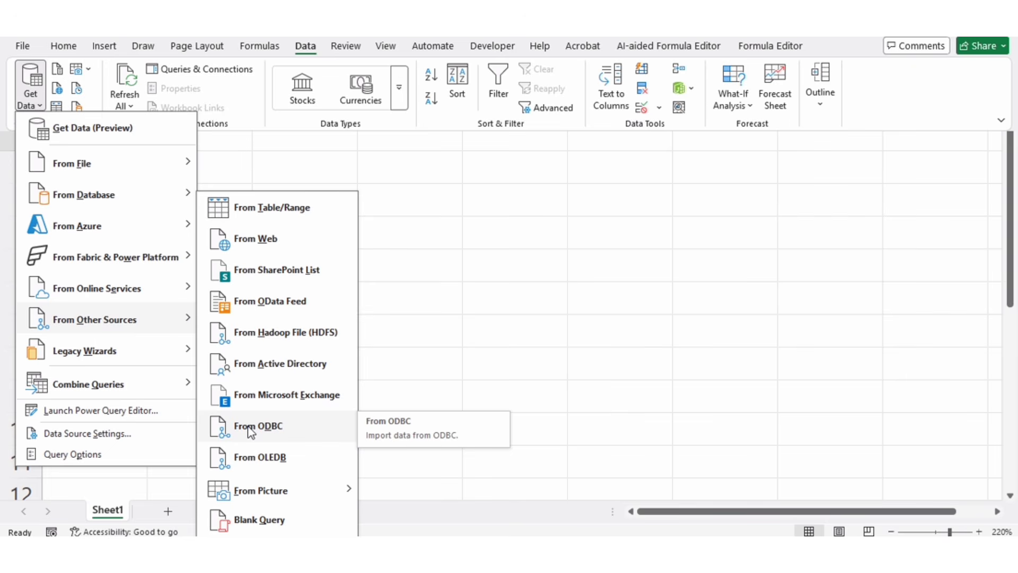
mouse_move(180, 356)
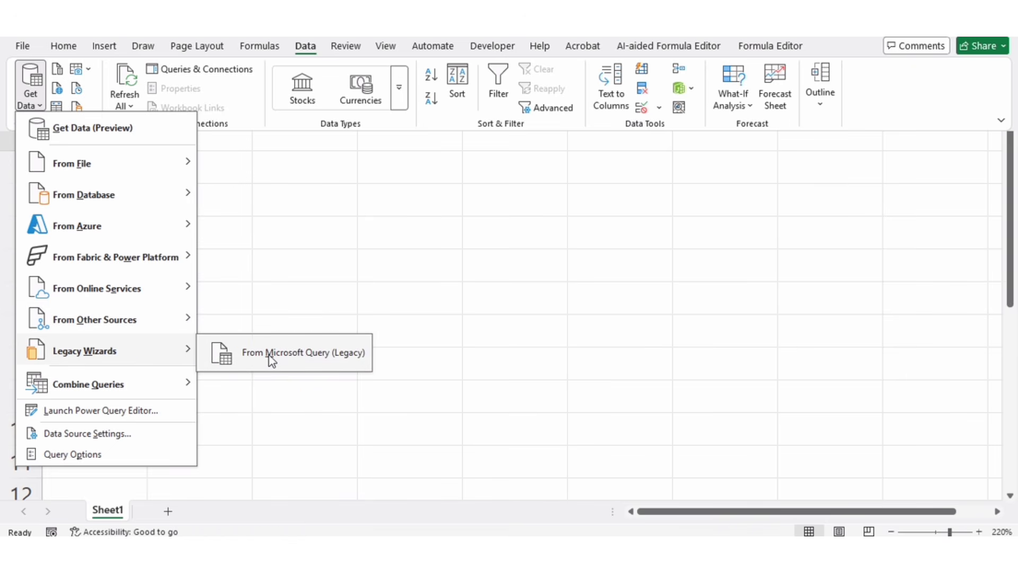
mouse_move(178, 320)
- Make sure the From Microsoft Query (Legacy) import wizard is enabled in Excel's data options
click(22, 51)
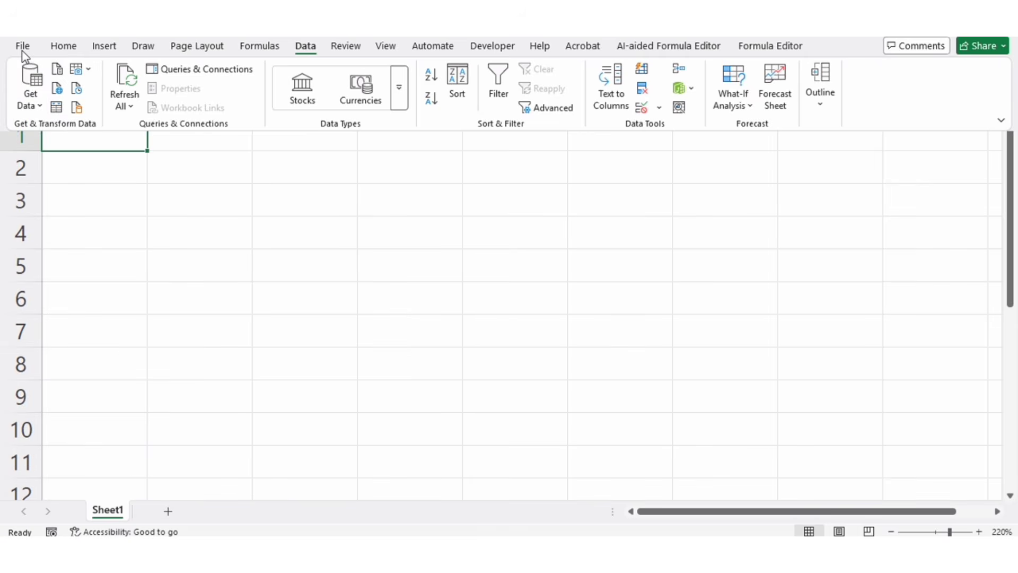
click(22, 50)
click(22, 52)
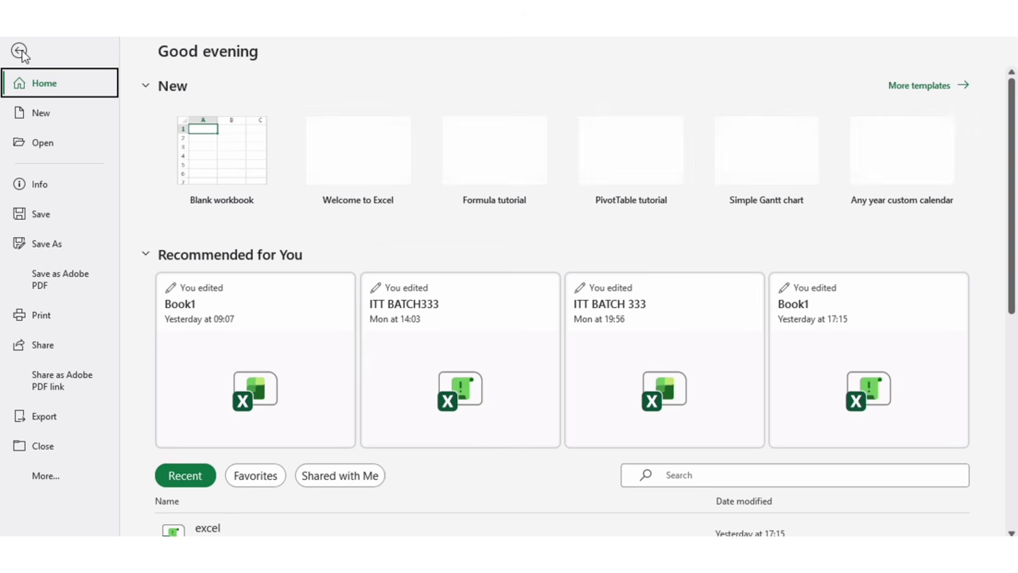
click(44, 480)
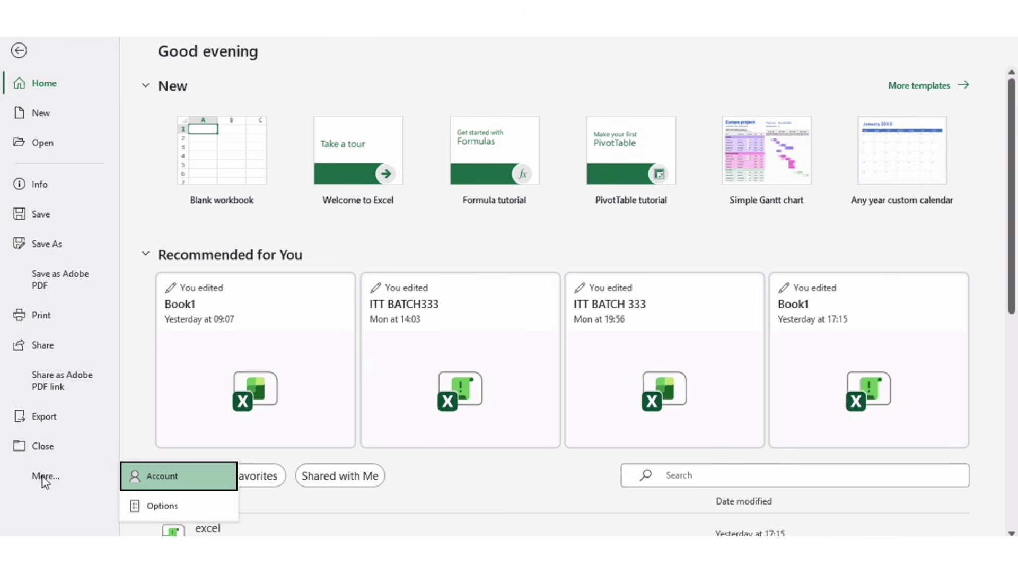
click(167, 508)
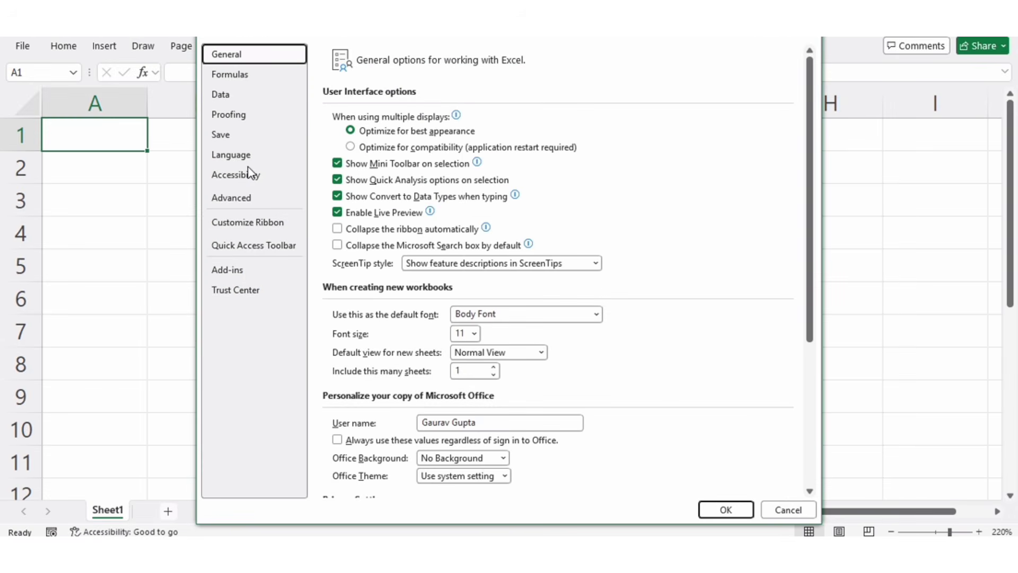
click(248, 103)
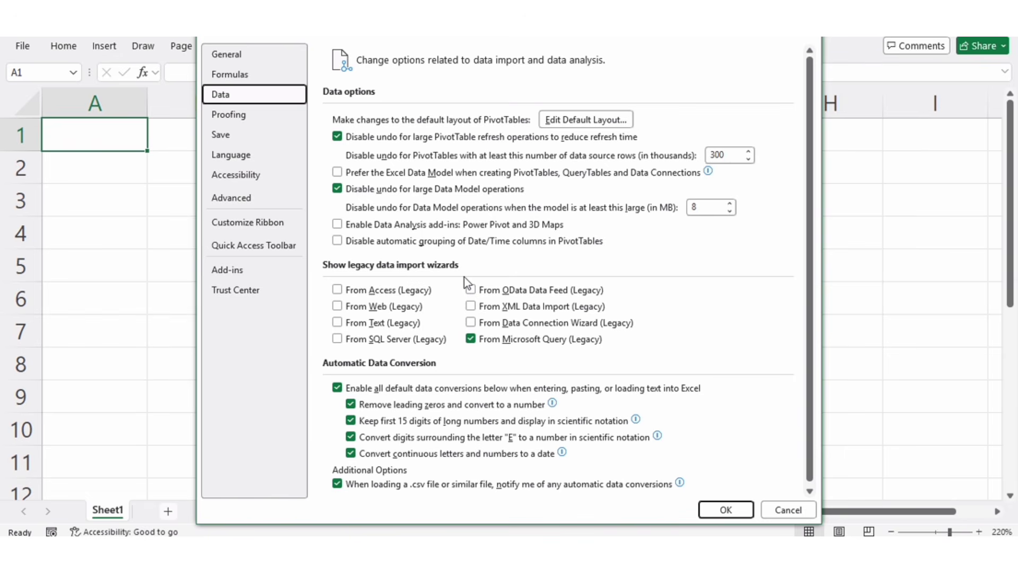
click(475, 344)
click(725, 510)
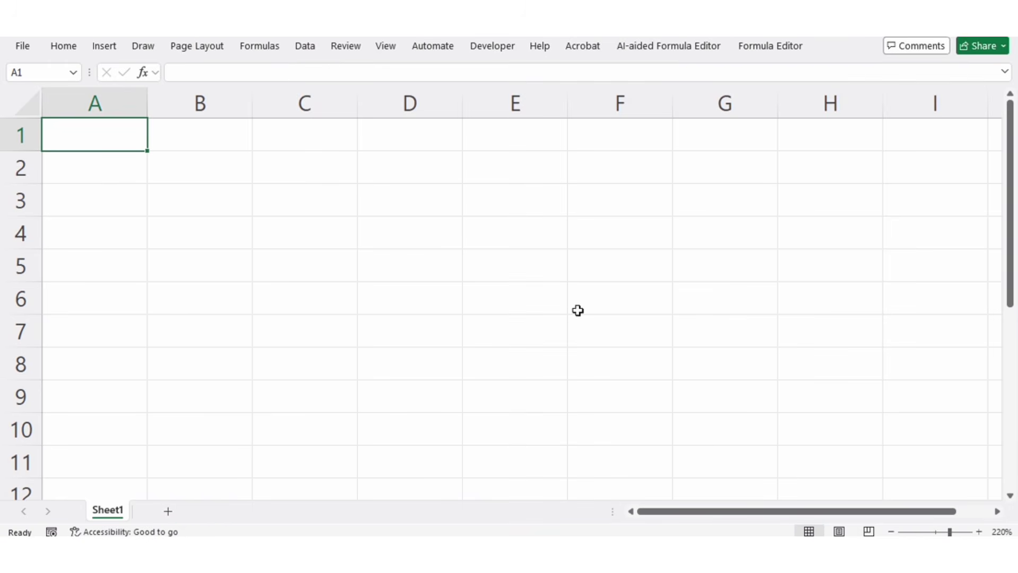
- Start a legacy Microsoft Query import using the first TallyODBC64_9000 data source
click(307, 46)
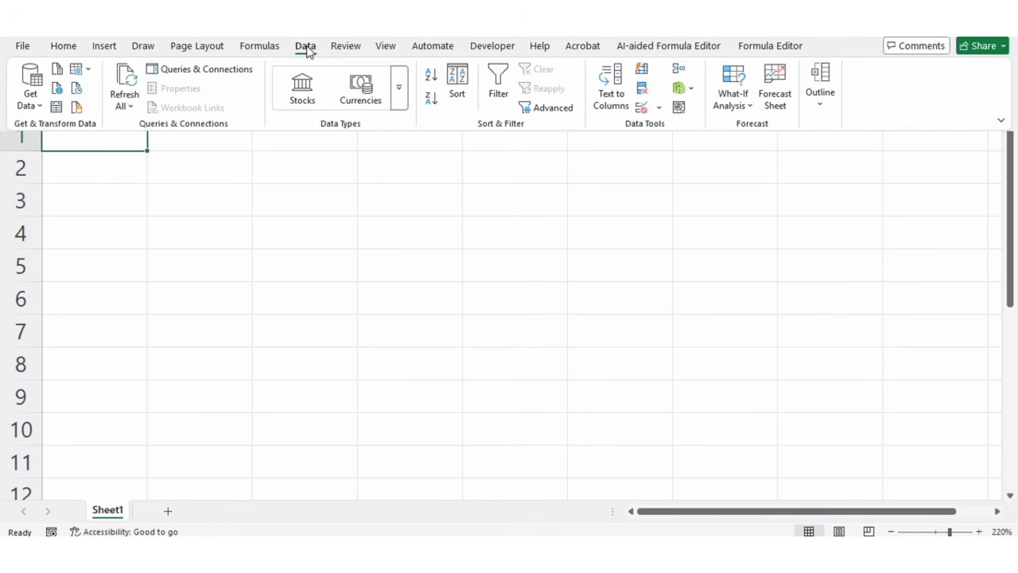
click(32, 98)
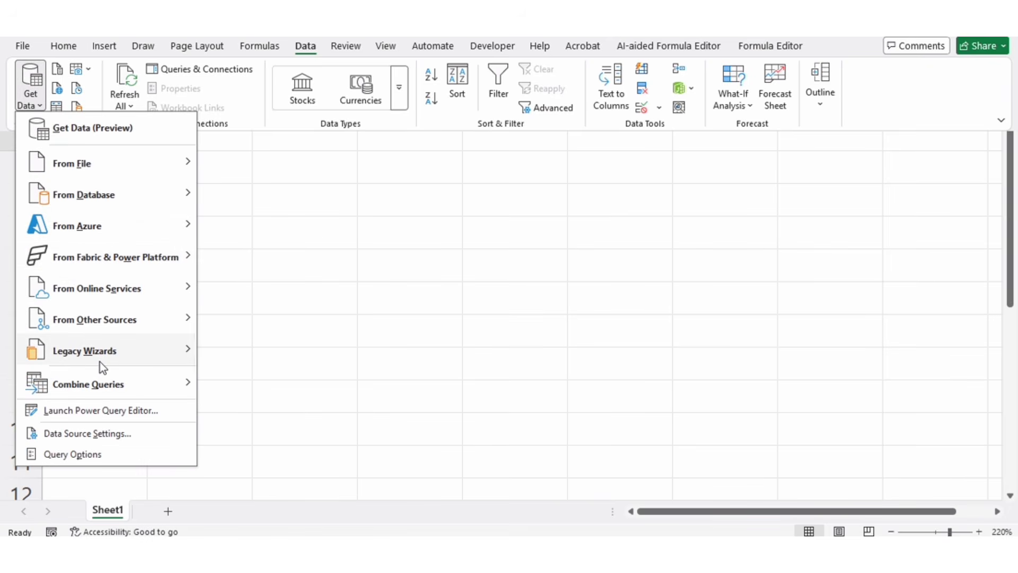
mouse_move(101, 367)
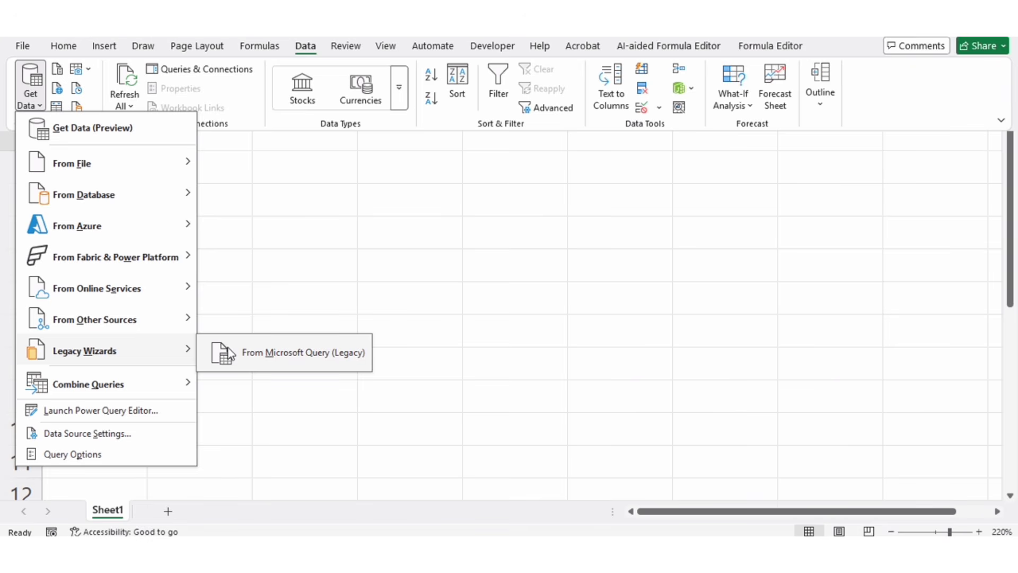
click(274, 351)
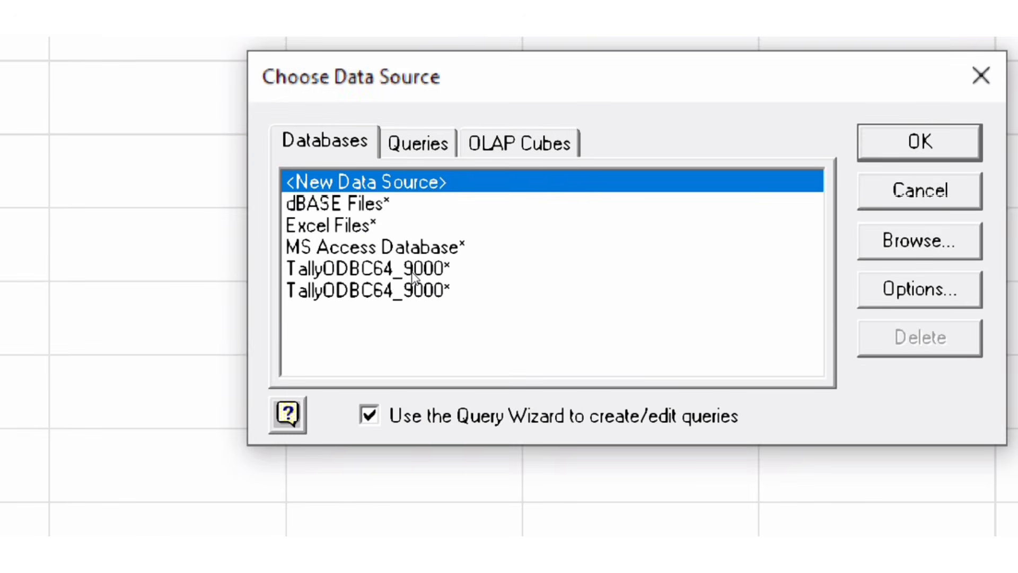
click(414, 275)
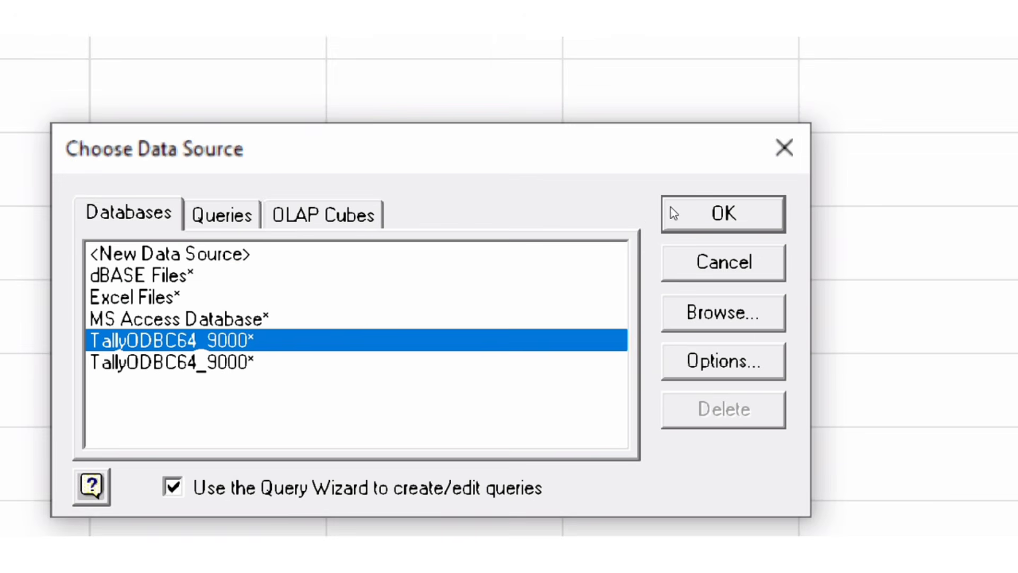
click(673, 212)
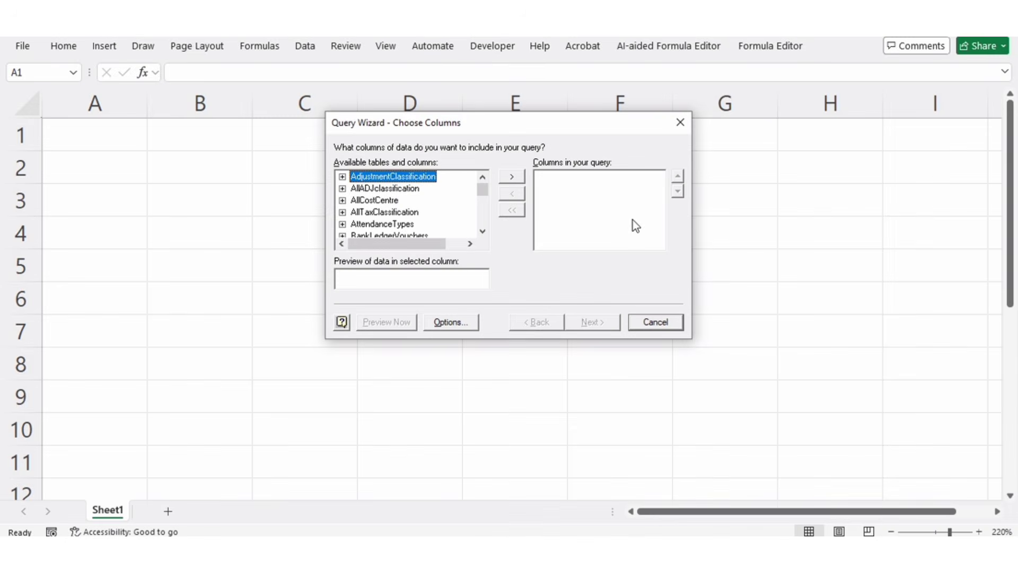
- Find the Ledger table among the available query tables and expand it to list its columns
drag(491, 121, 481, 142)
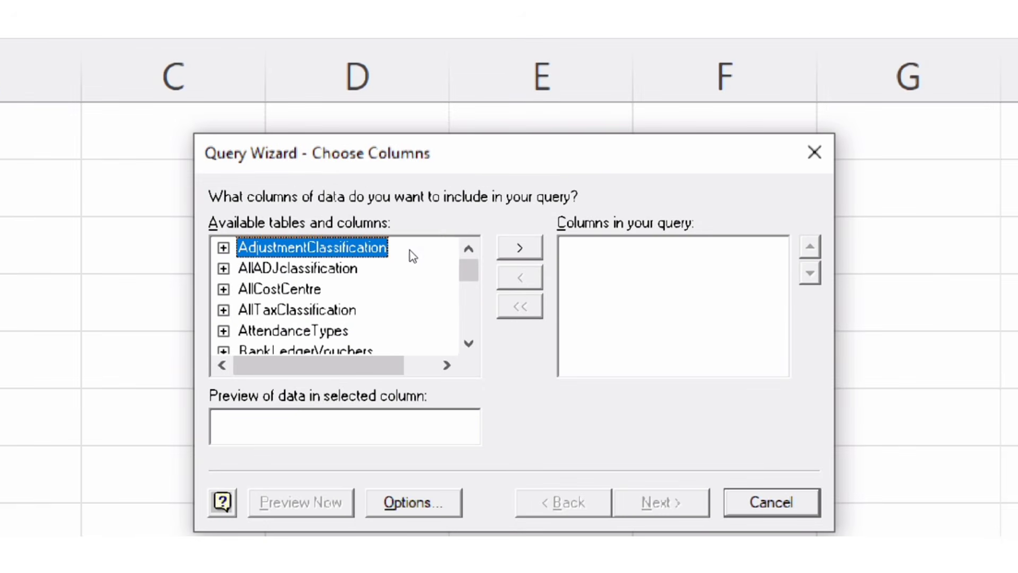
scroll(478, 255, down, 3)
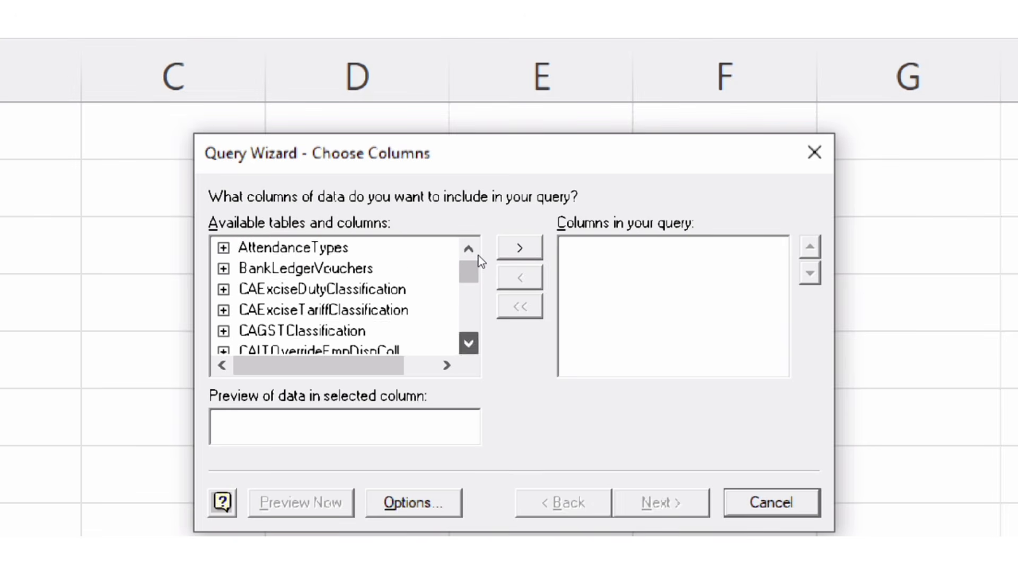
scroll(478, 256, down, 4)
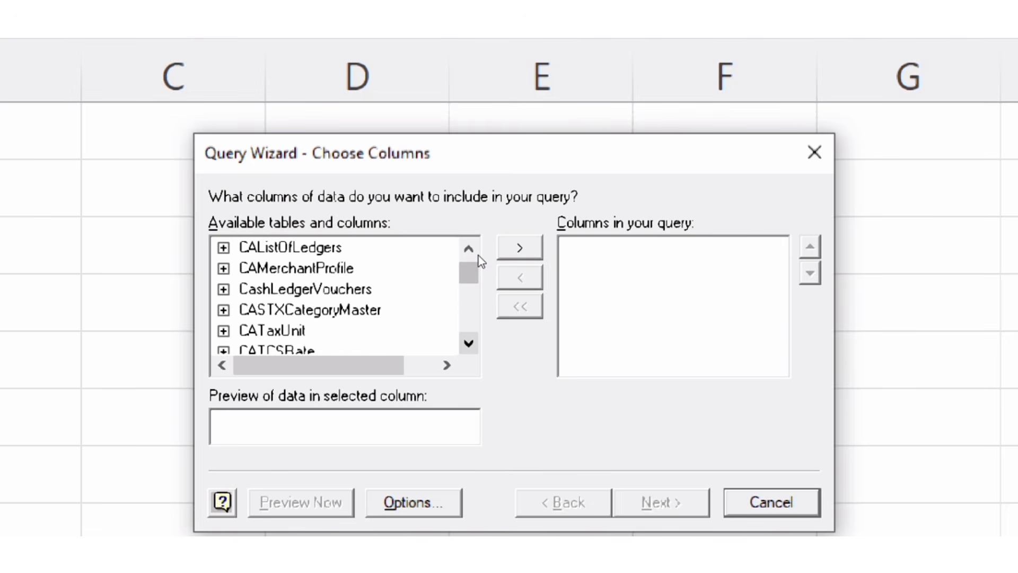
scroll(478, 256, down, 4)
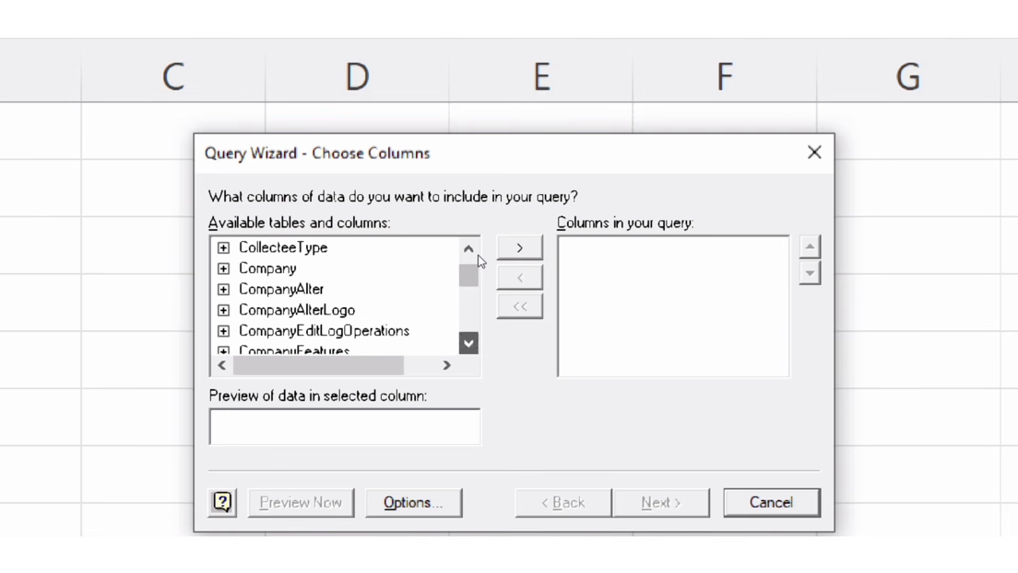
scroll(478, 255, down, 3)
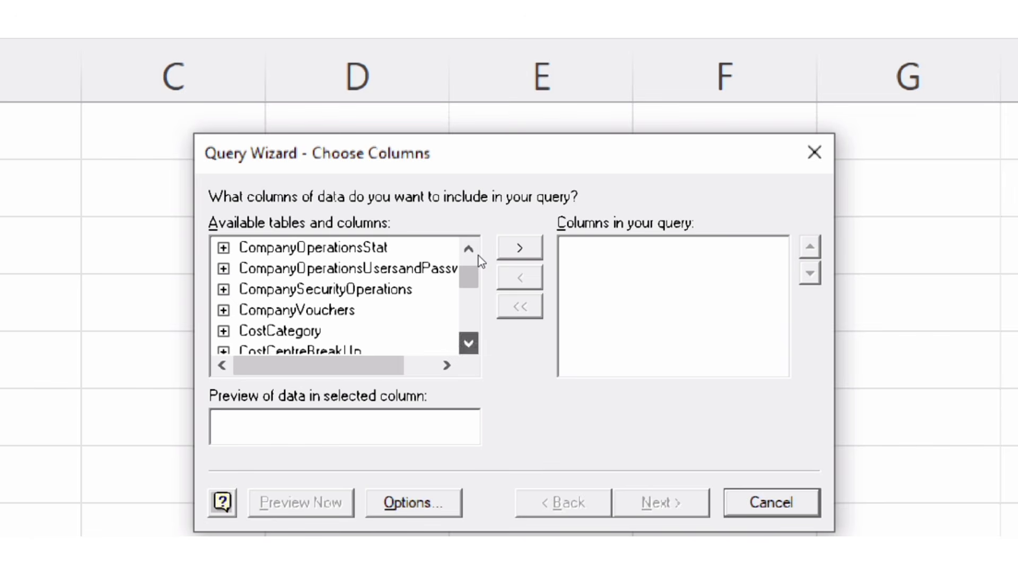
scroll(478, 256, down, 3)
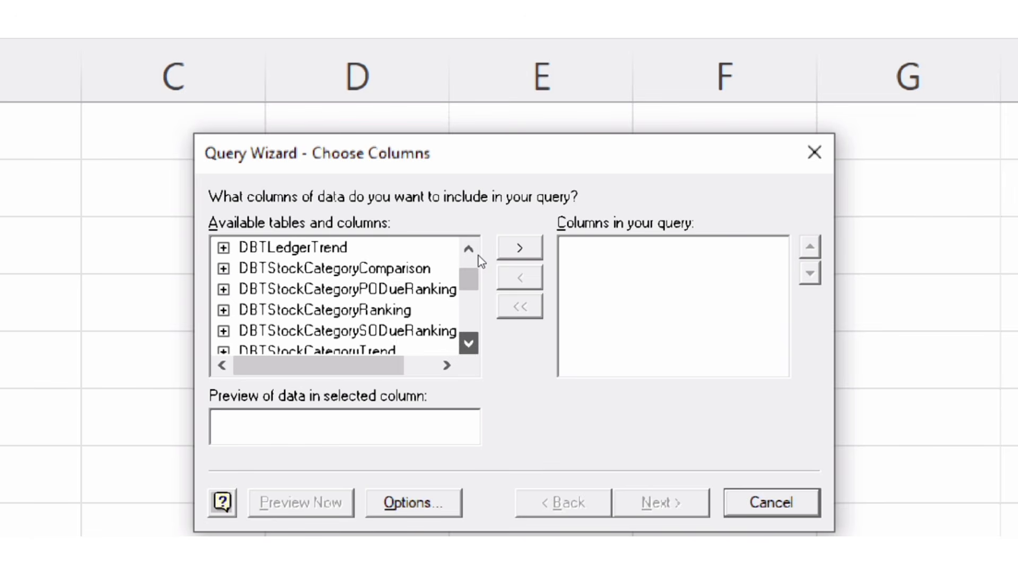
scroll(472, 260, down, 2)
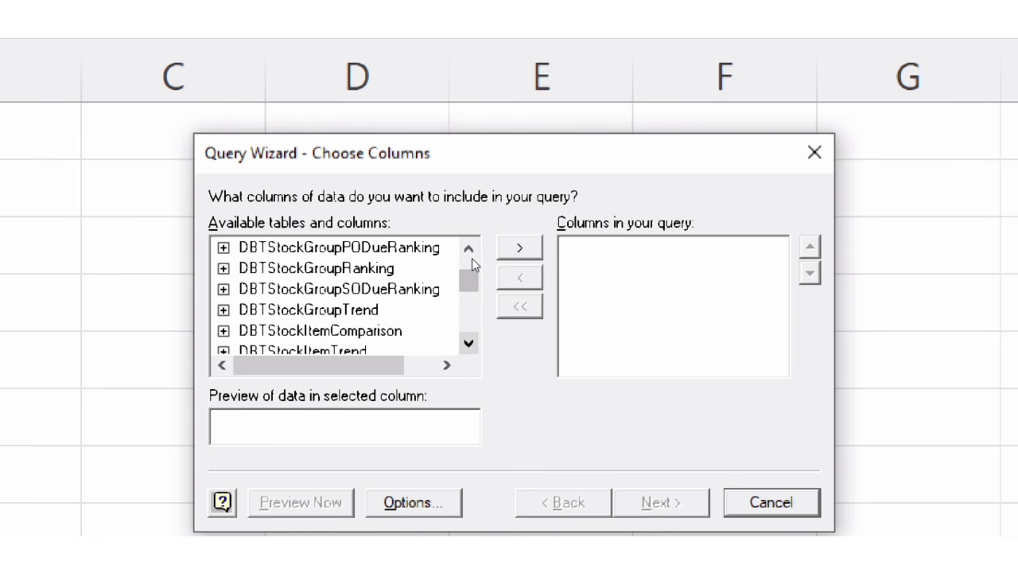
scroll(472, 259, down, 3)
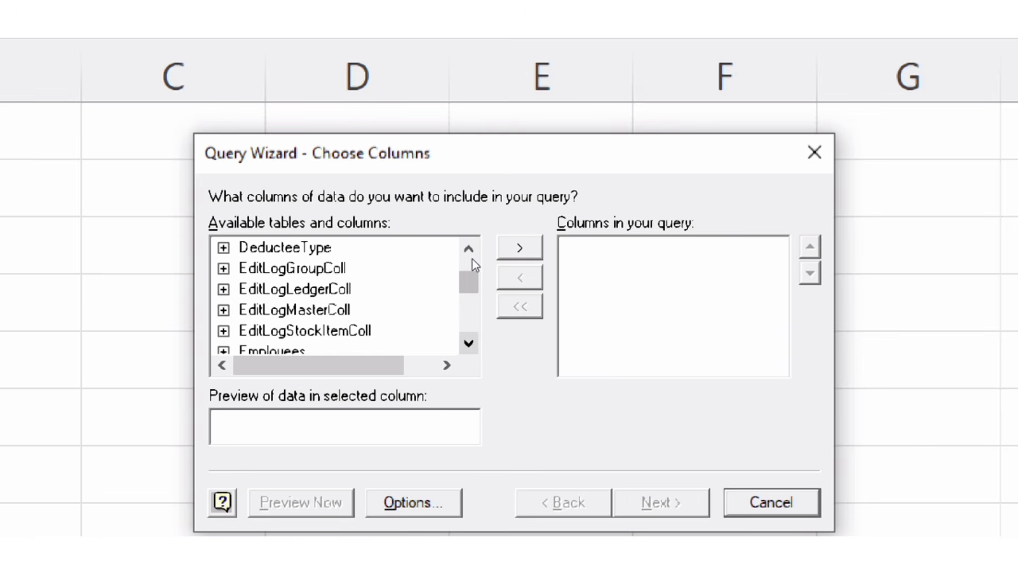
scroll(472, 259, down, 3)
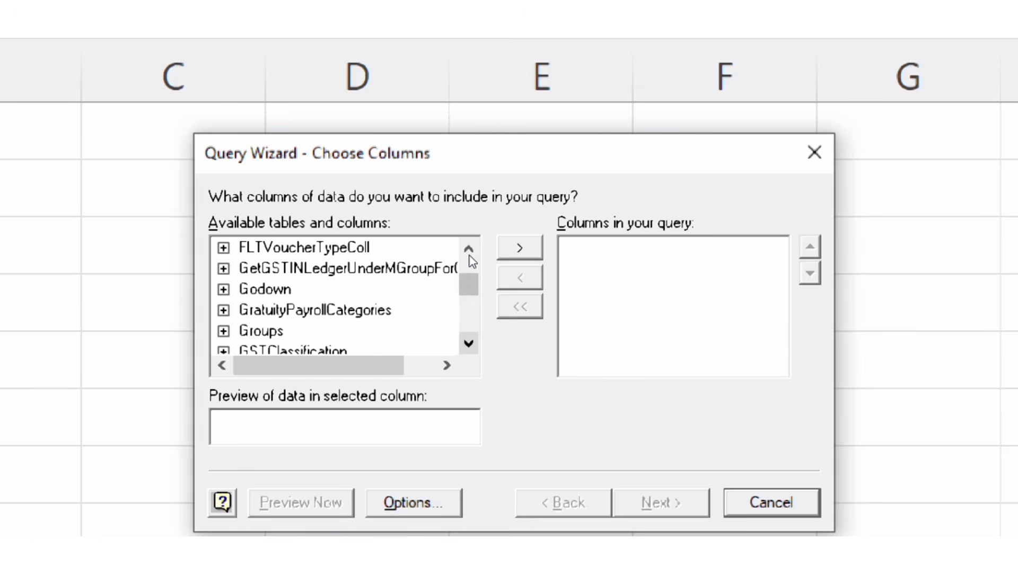
scroll(470, 256, down, 1)
scroll(470, 255, down, 4)
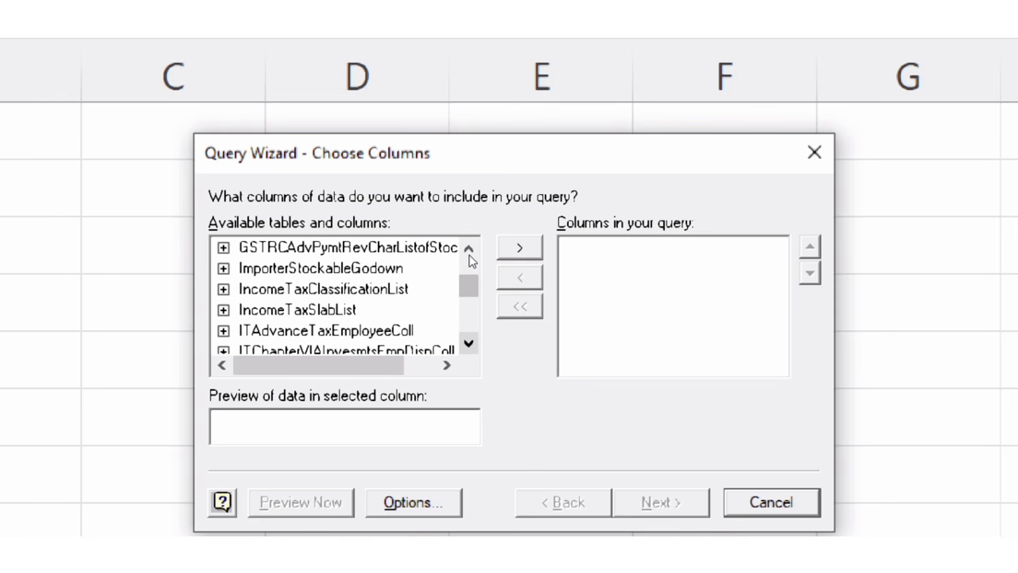
scroll(470, 256, down, 4)
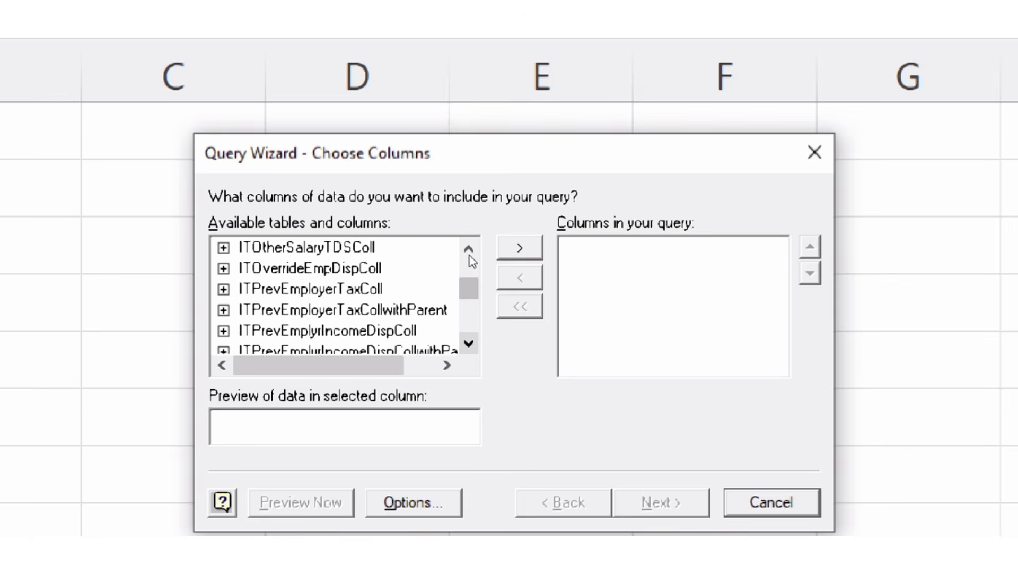
scroll(470, 255, down, 4)
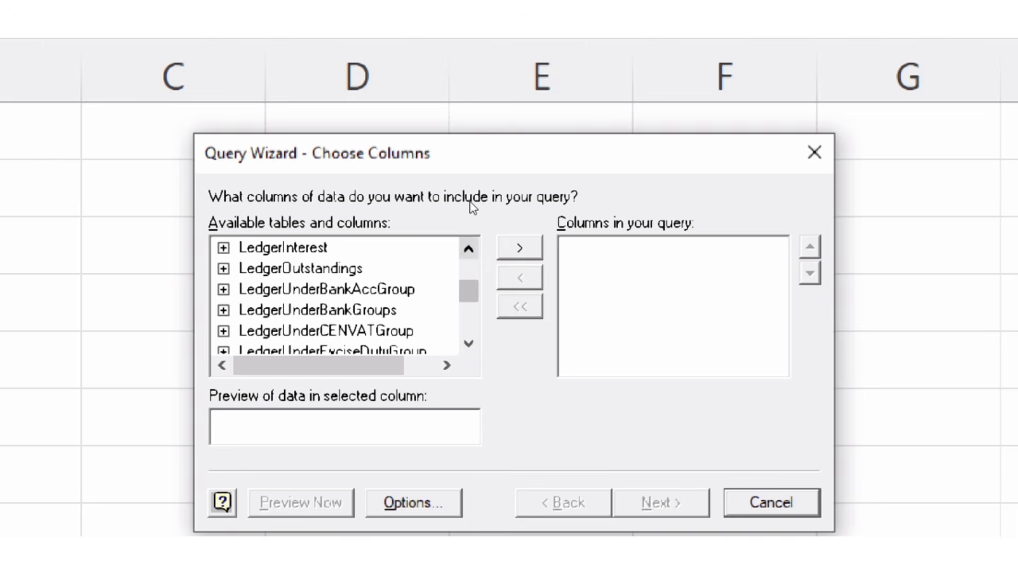
click(469, 248)
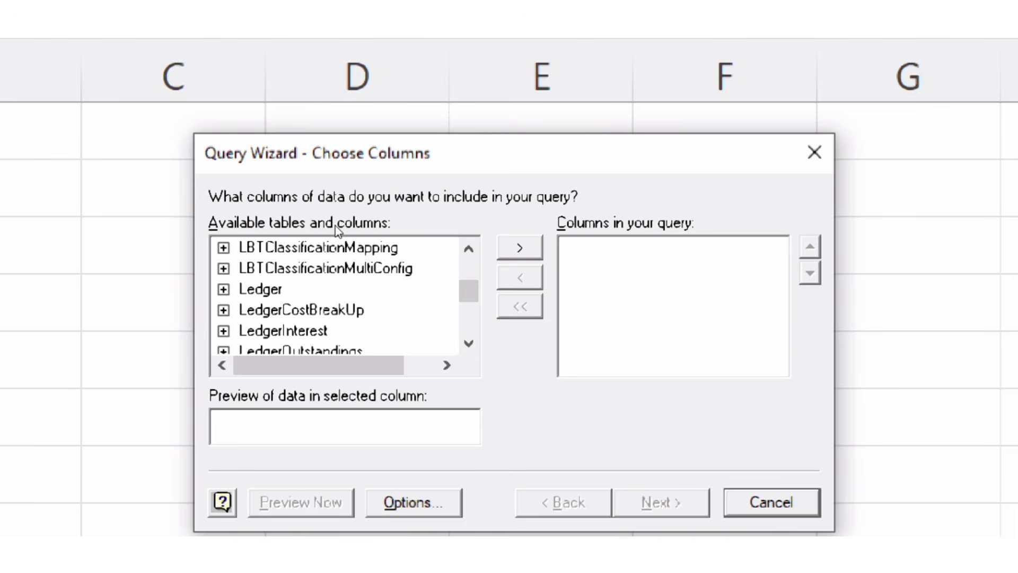
key(ctrl)
click(226, 289)
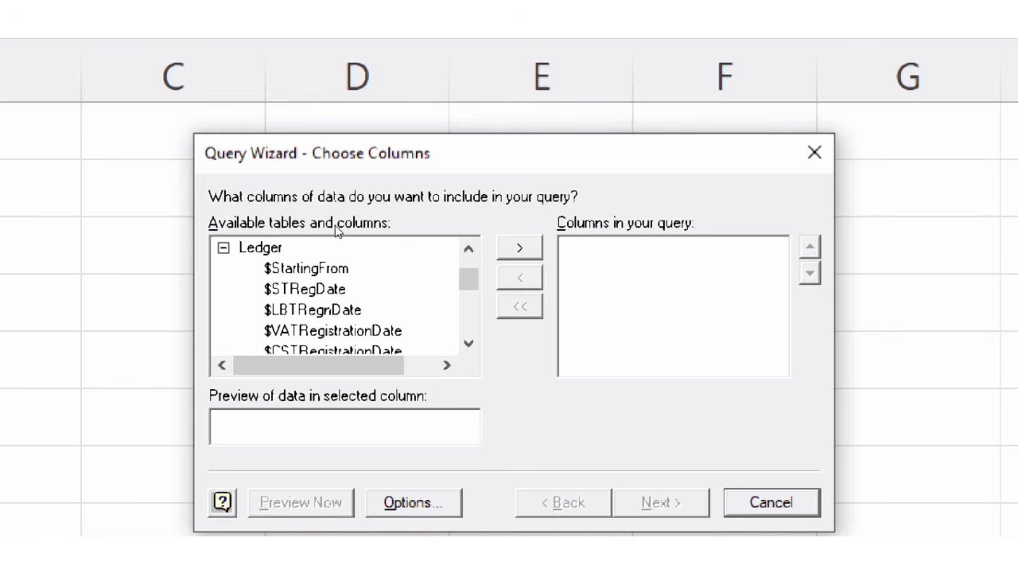
- Add the Ledger table's $Name column to the query
scroll(472, 254, down, 1)
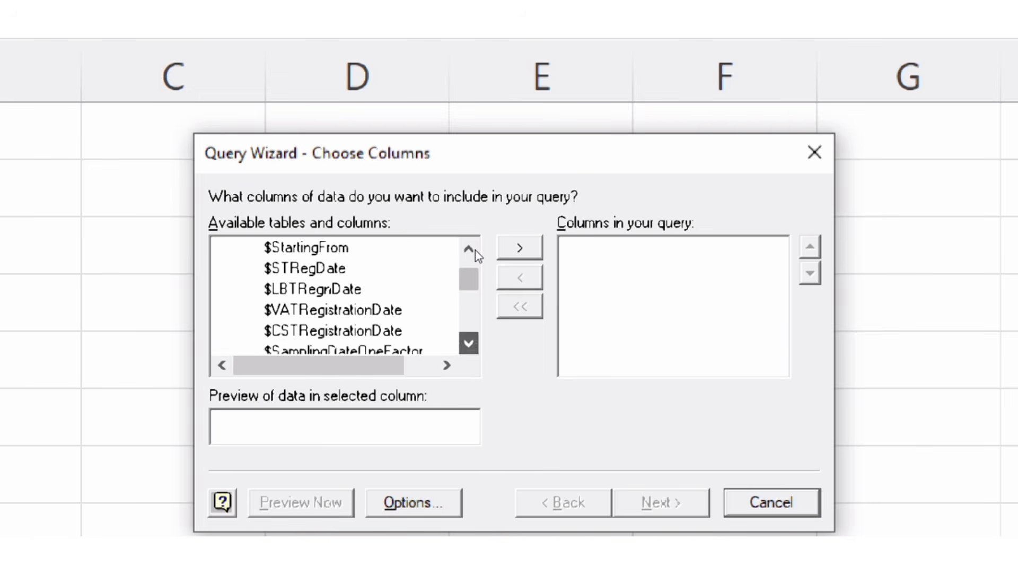
scroll(475, 250, down, 9)
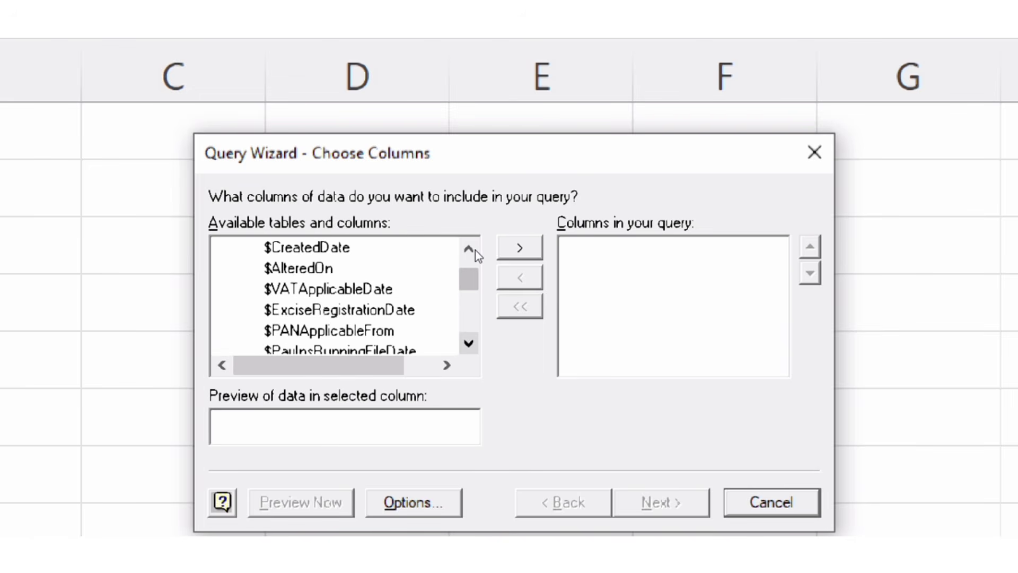
scroll(475, 249, down, 4)
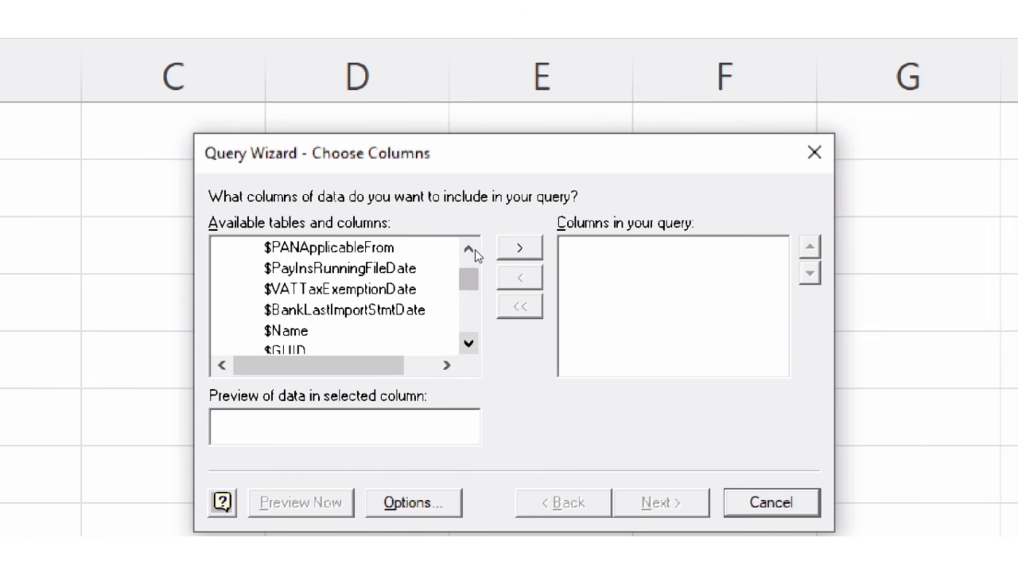
scroll(475, 250, down, 1)
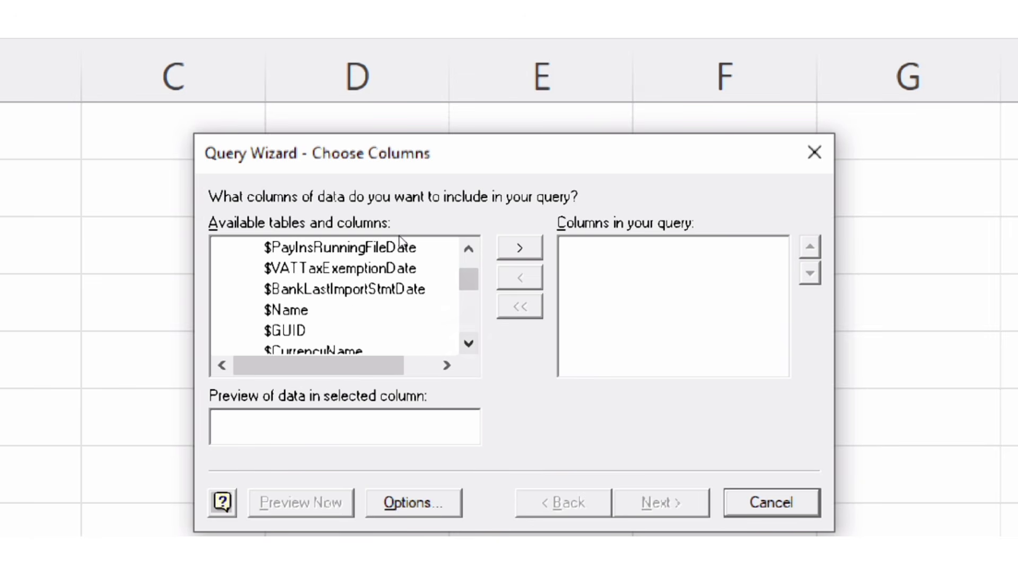
click(287, 310)
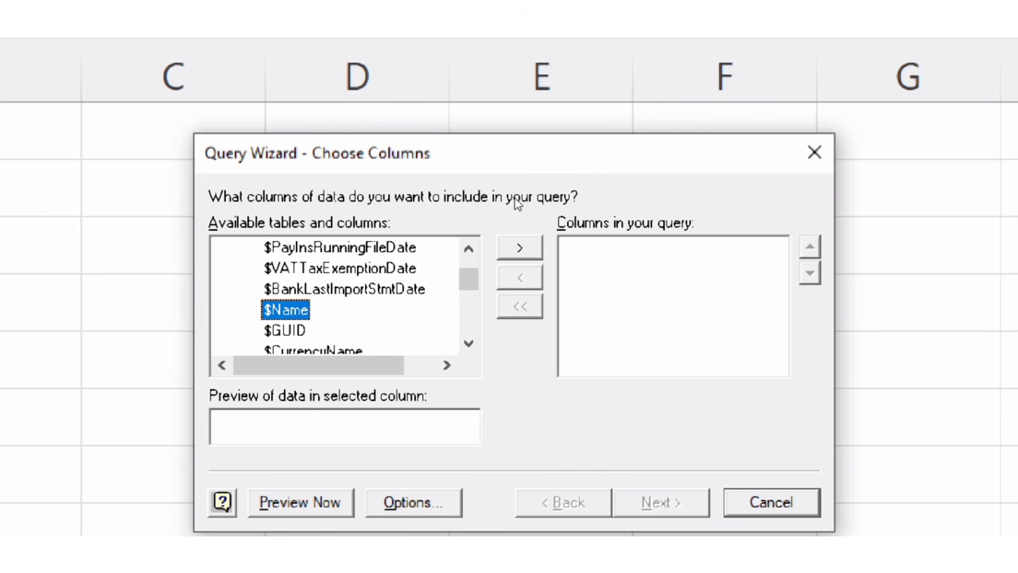
click(519, 247)
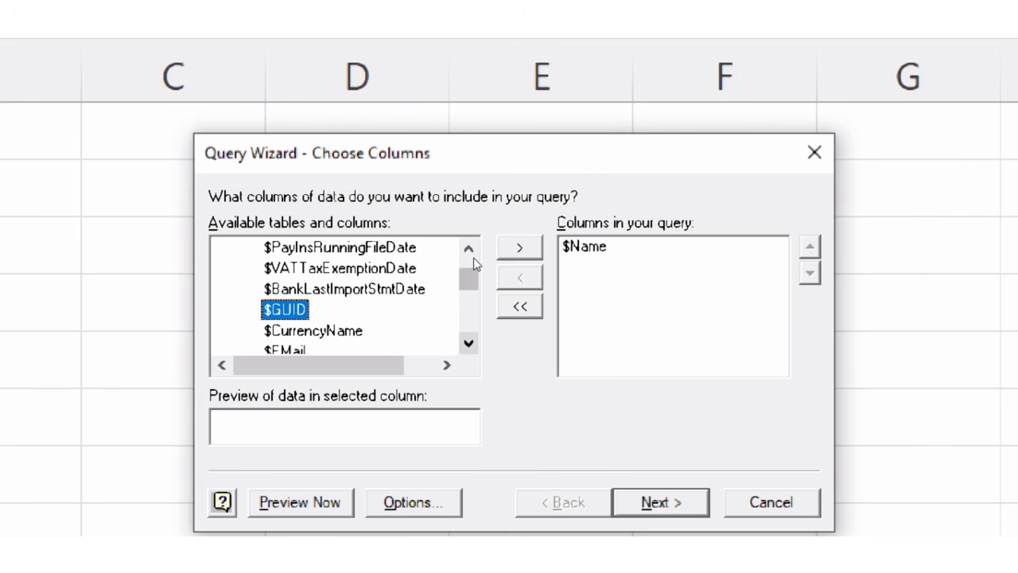
- Add the $CurrencyName column from the Ledger table to the query
scroll(473, 258, down, 2)
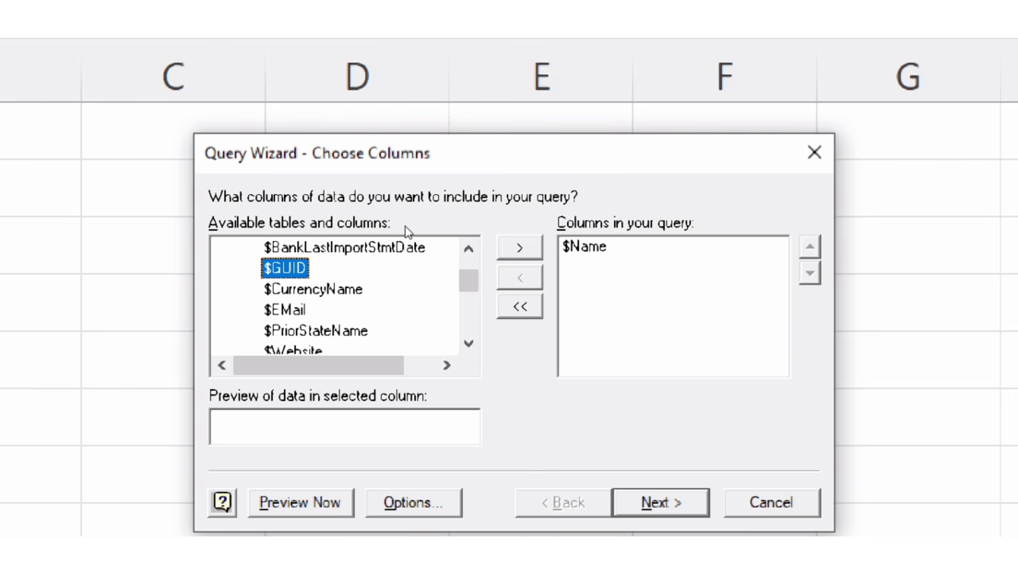
key(Down)
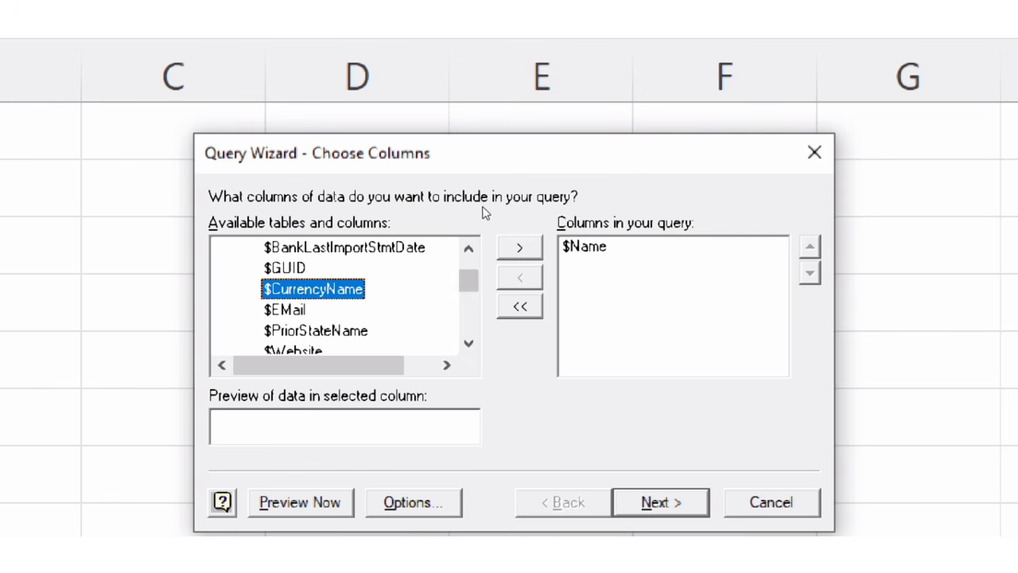
click(520, 248)
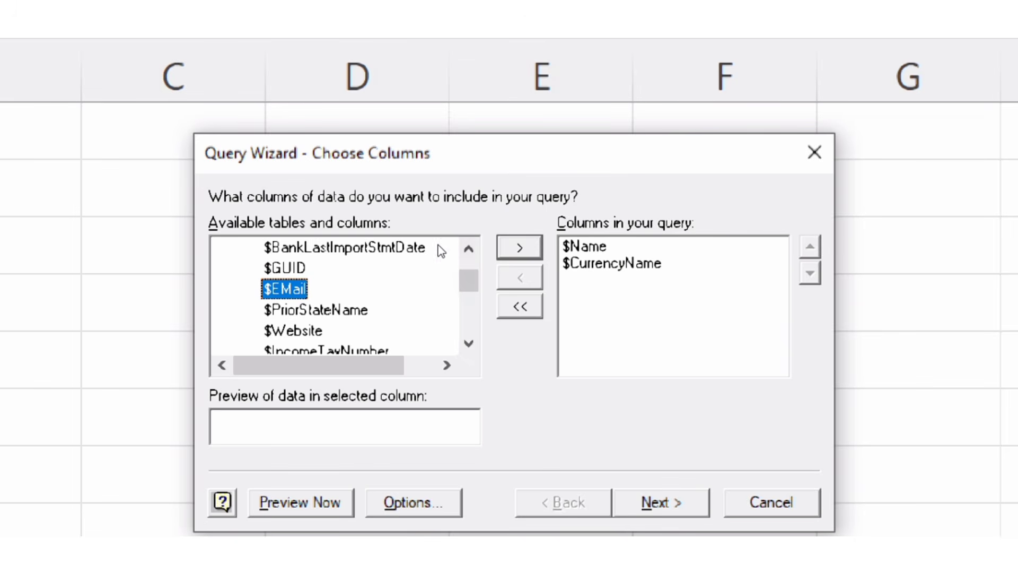
- Find the $_ThisYearBalance column in the Ledger table and add it to the query
scroll(473, 262, down, 1)
scroll(473, 262, down, 10)
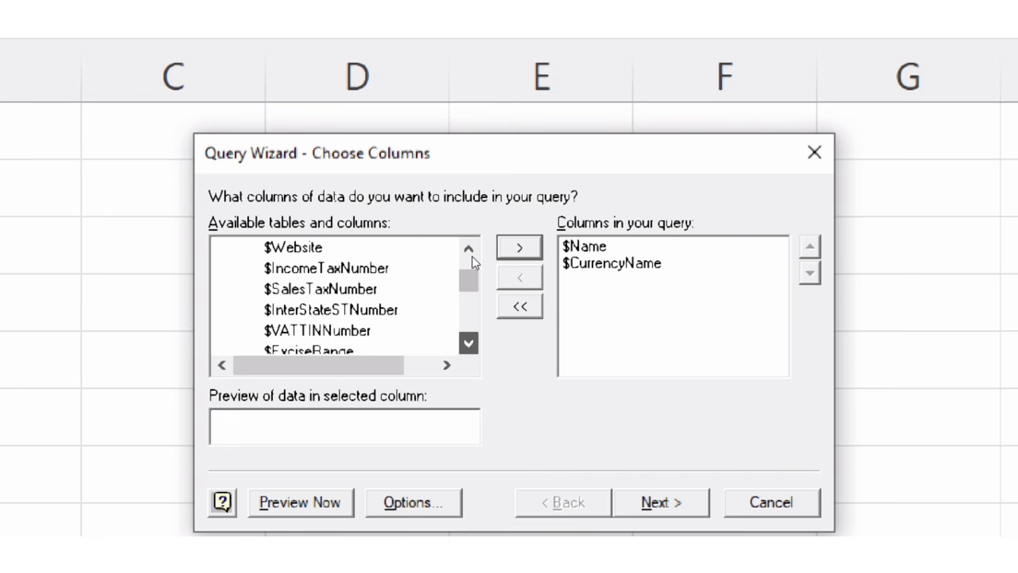
scroll(473, 262, down, 10)
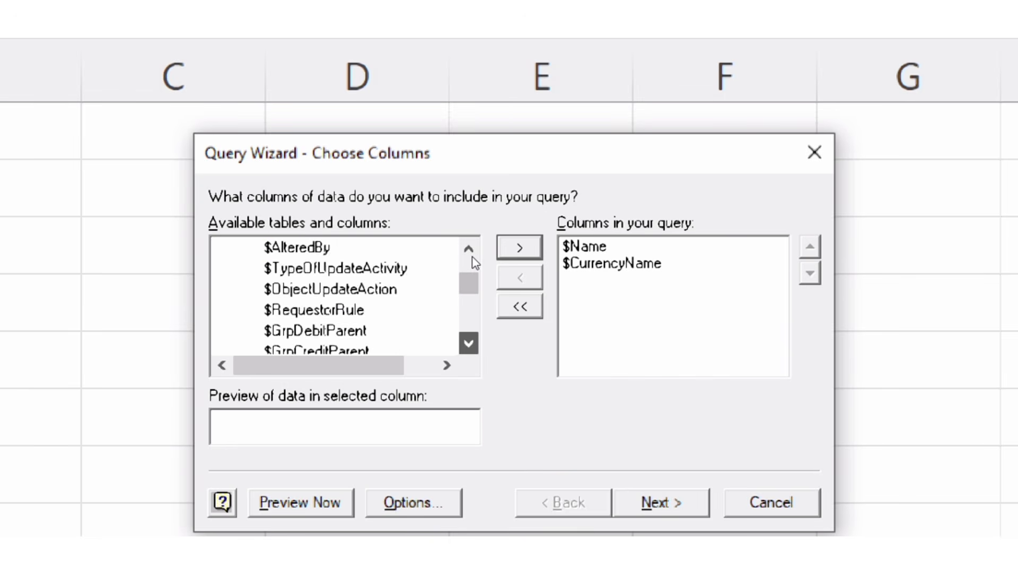
scroll(473, 262, down, 10)
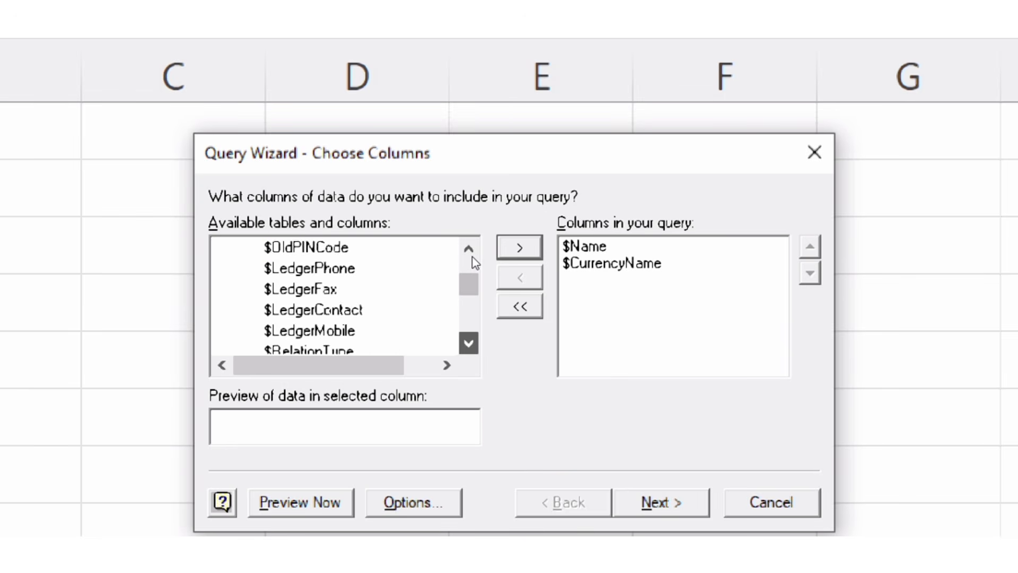
scroll(474, 262, down, 10)
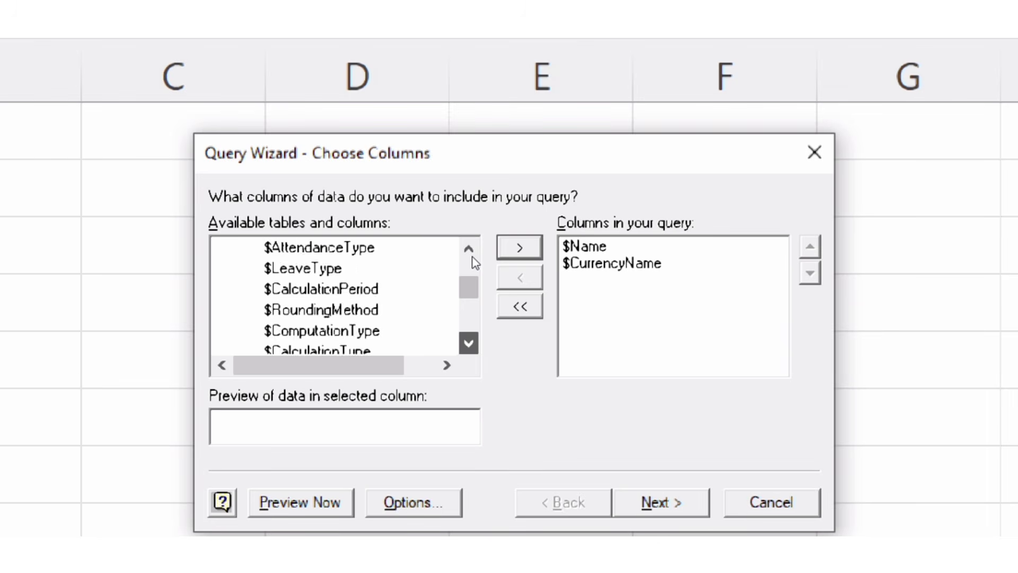
scroll(474, 262, down, 10)
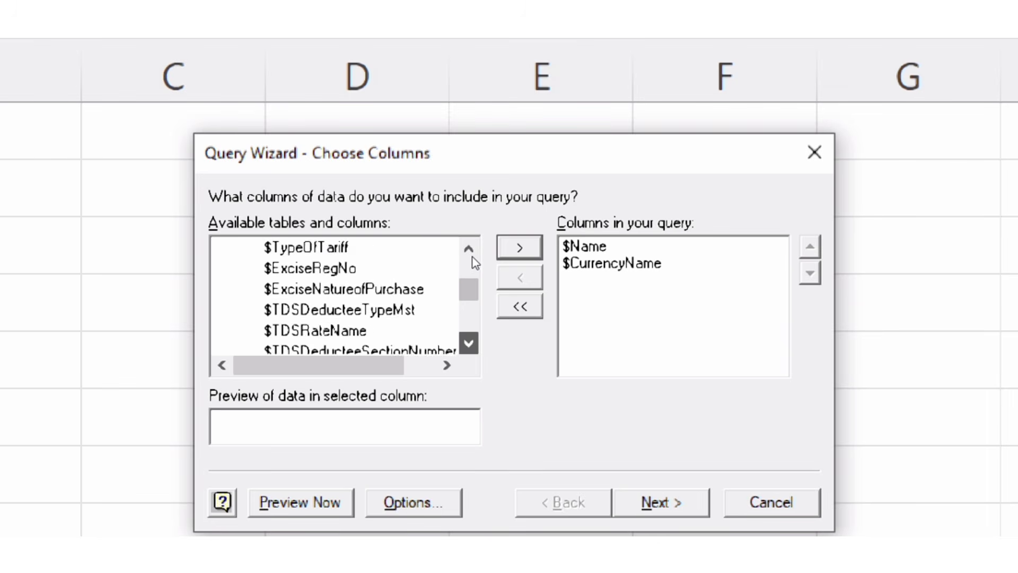
scroll(474, 262, down, 10)
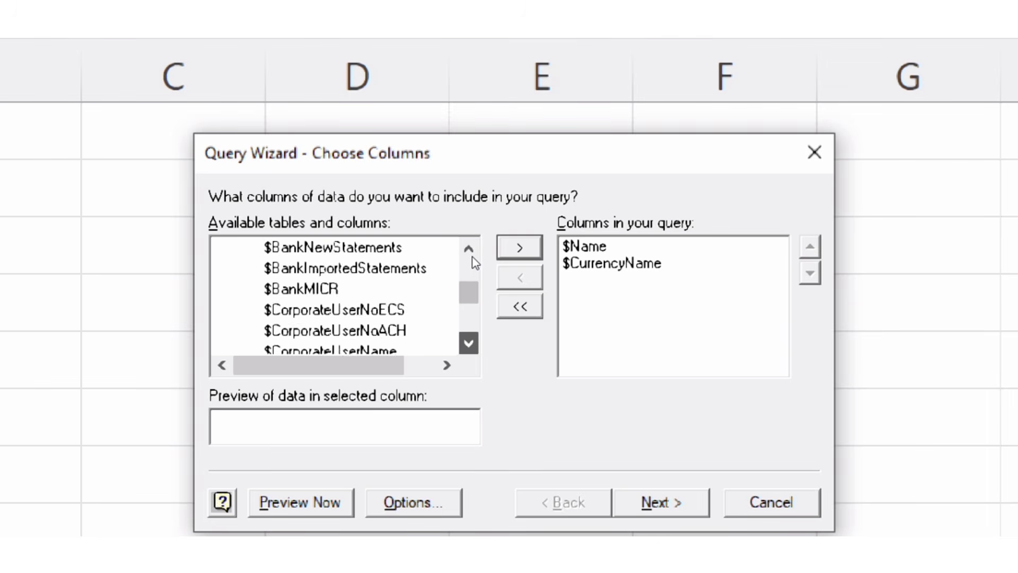
scroll(474, 262, down, 10)
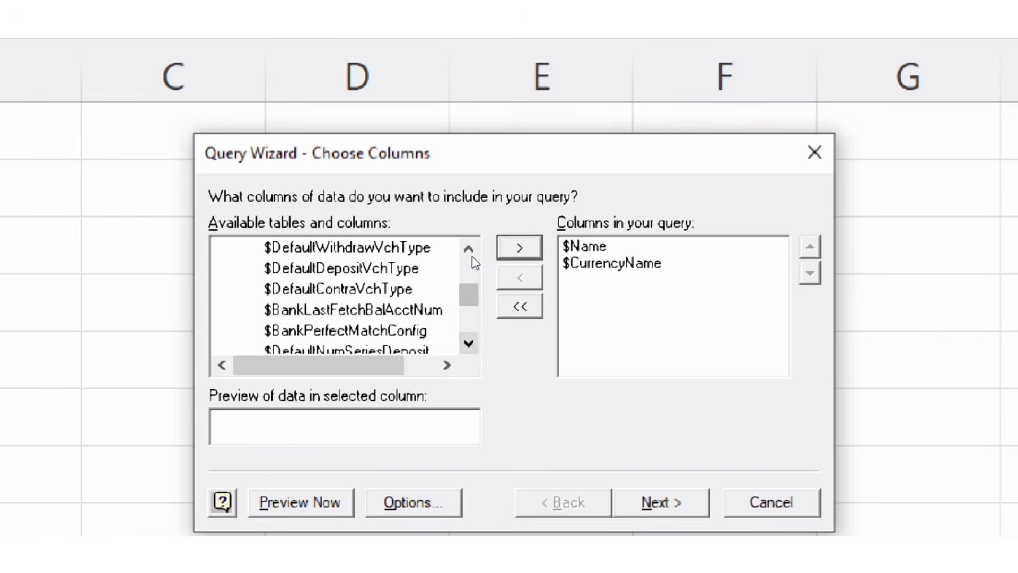
scroll(474, 262, down, 10)
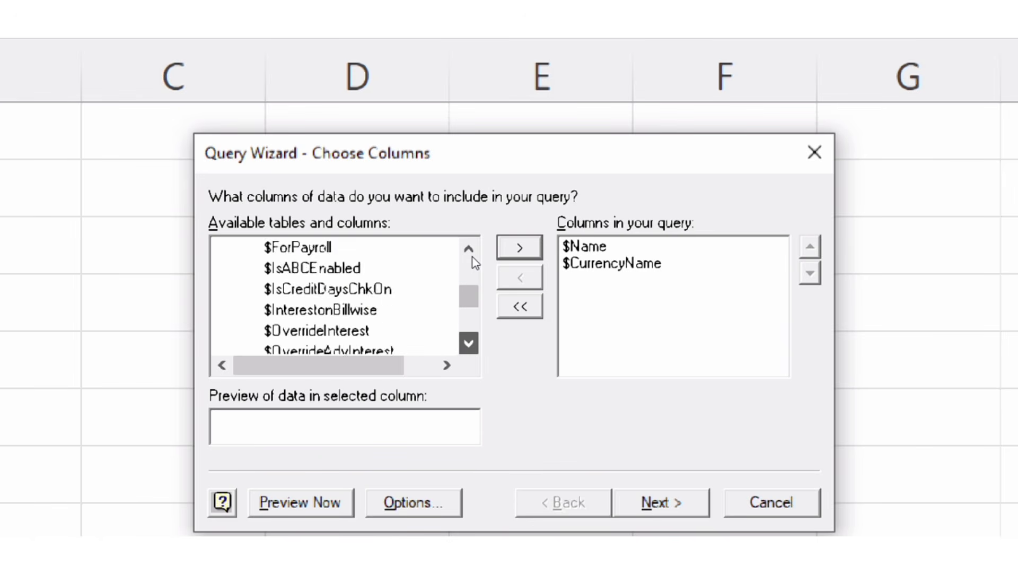
scroll(474, 262, down, 10)
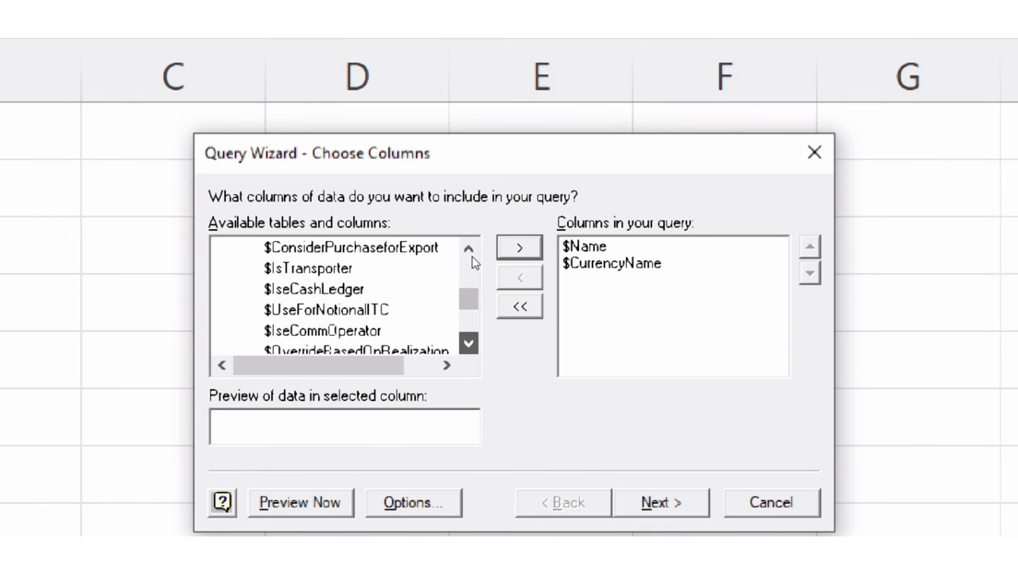
scroll(473, 261, down, 10)
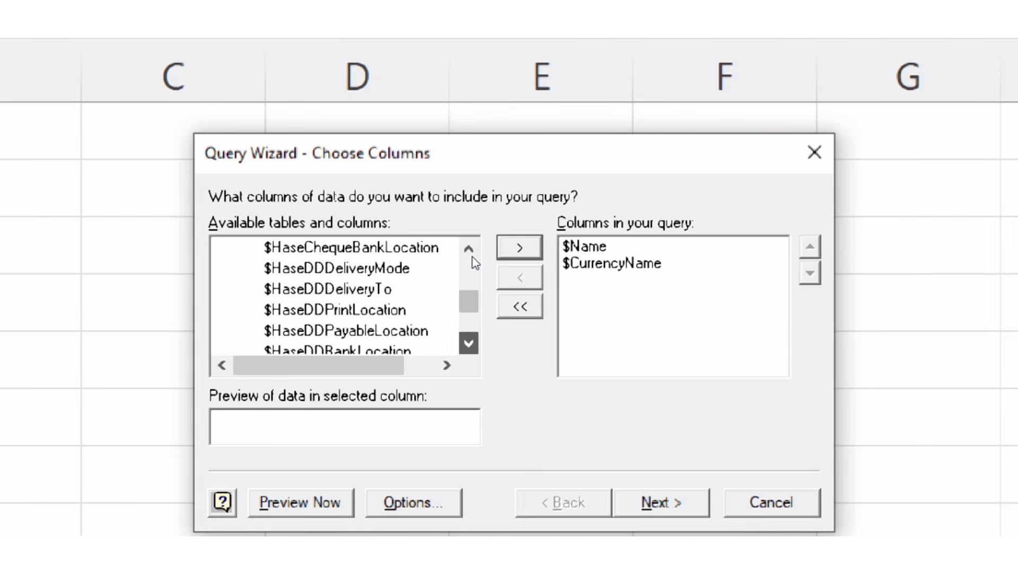
scroll(473, 262, down, 10)
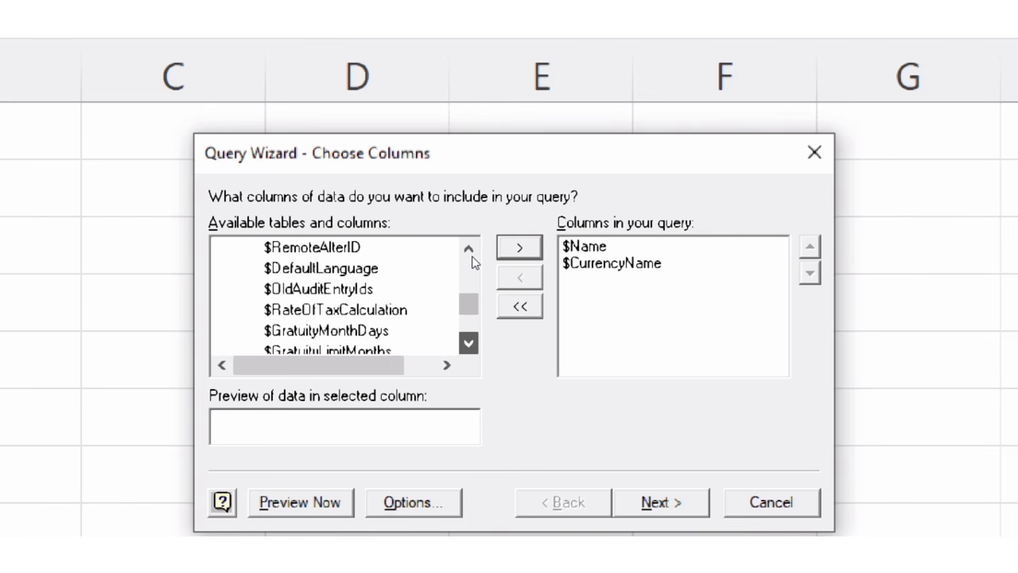
scroll(473, 262, down, 6)
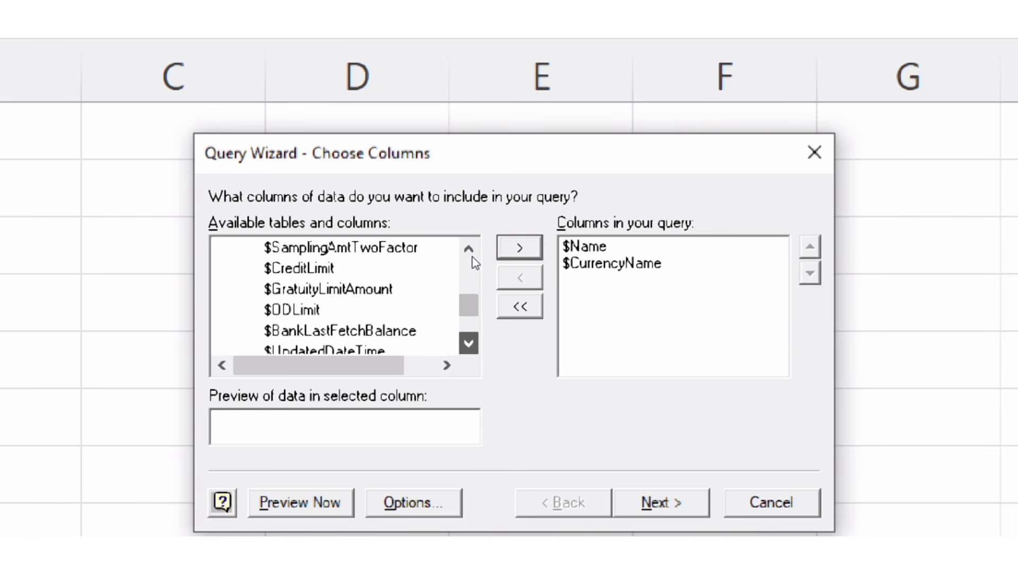
scroll(475, 261, down, 3)
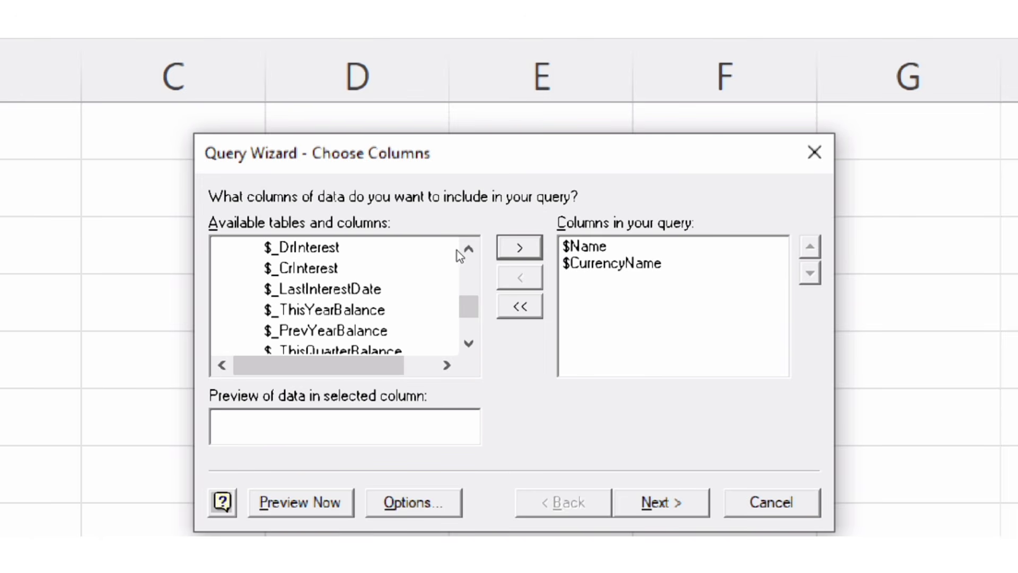
scroll(479, 259, down, 1)
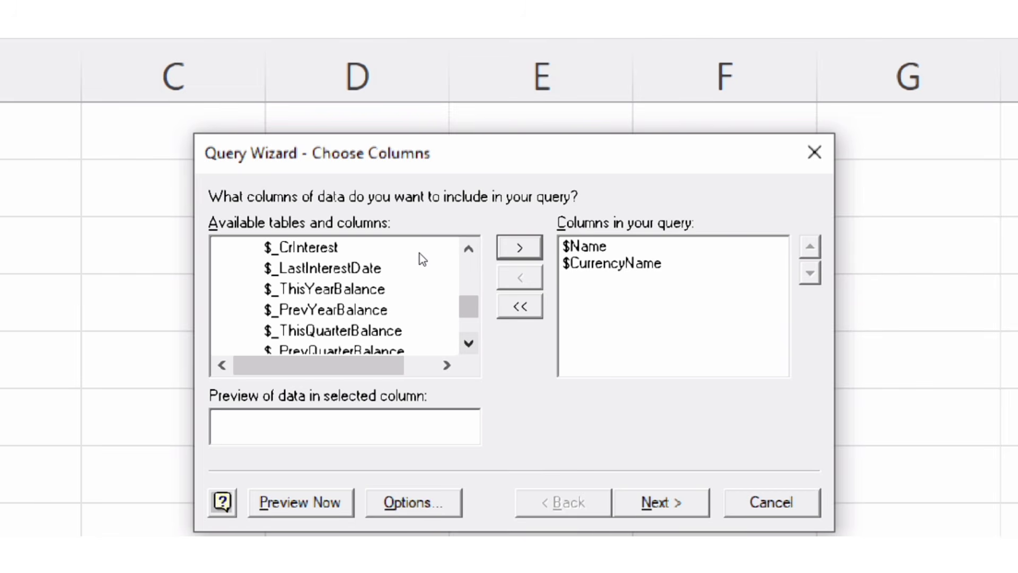
scroll(470, 256, down, 1)
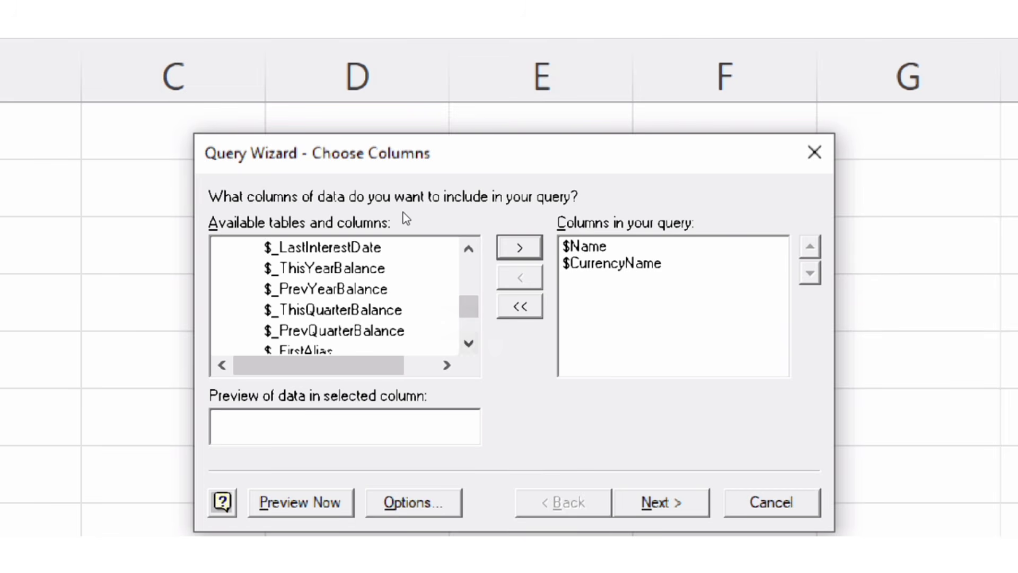
click(348, 269)
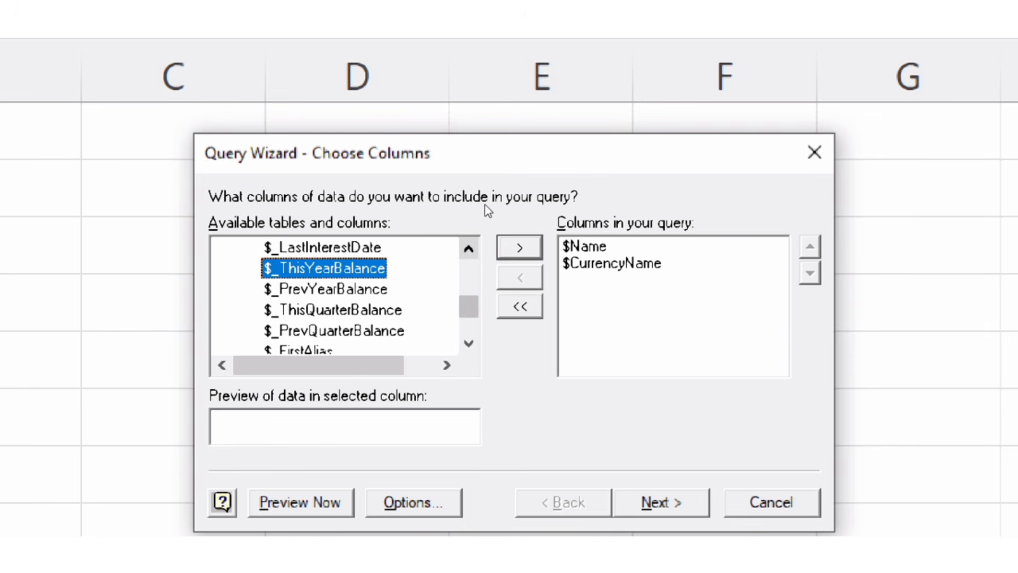
click(519, 247)
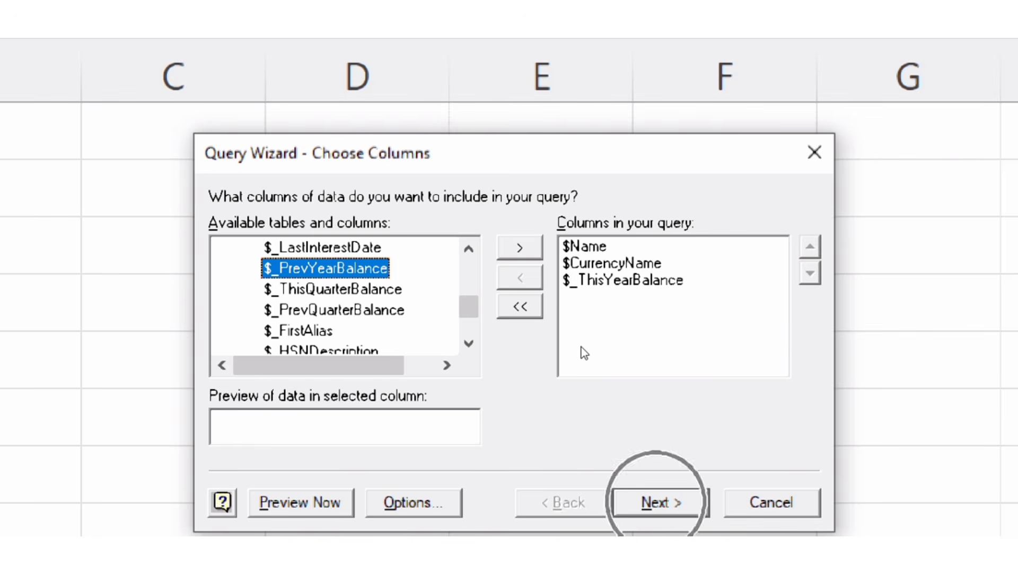
- Finish the query without filters or sorting and return the data to Excel as a table at $A$1 of the existing worksheet
key(Return)
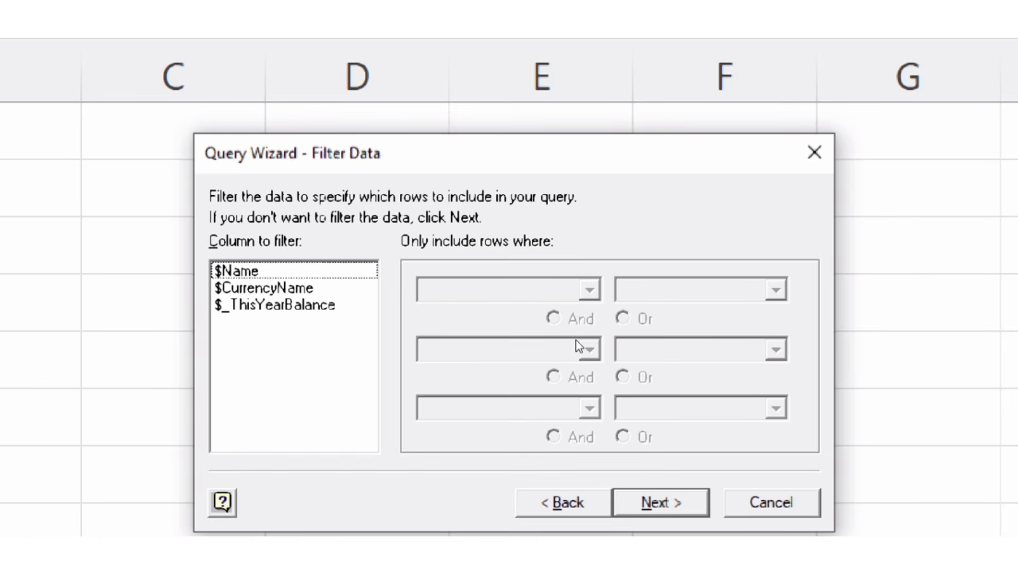
key(Return)
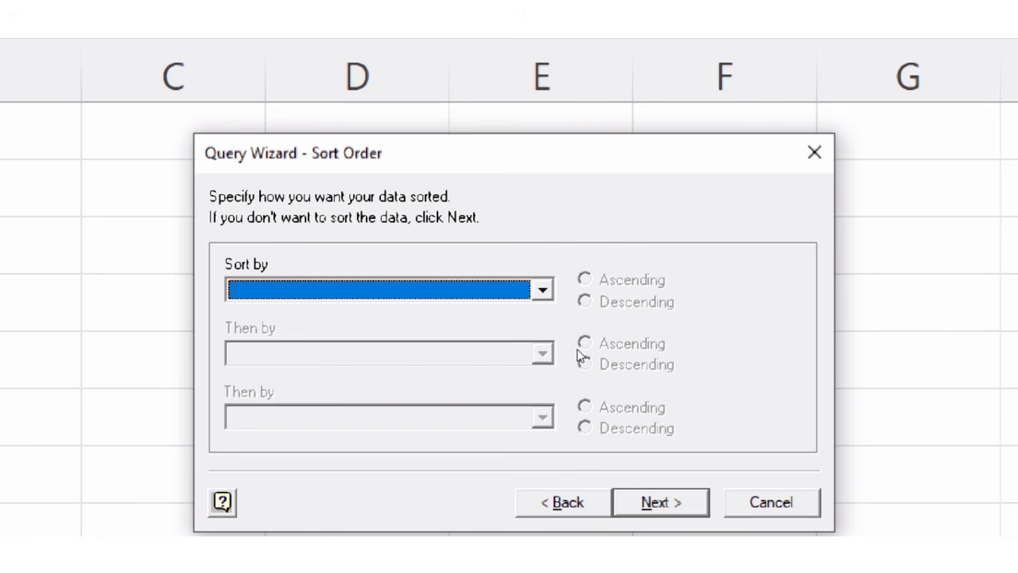
key(Return)
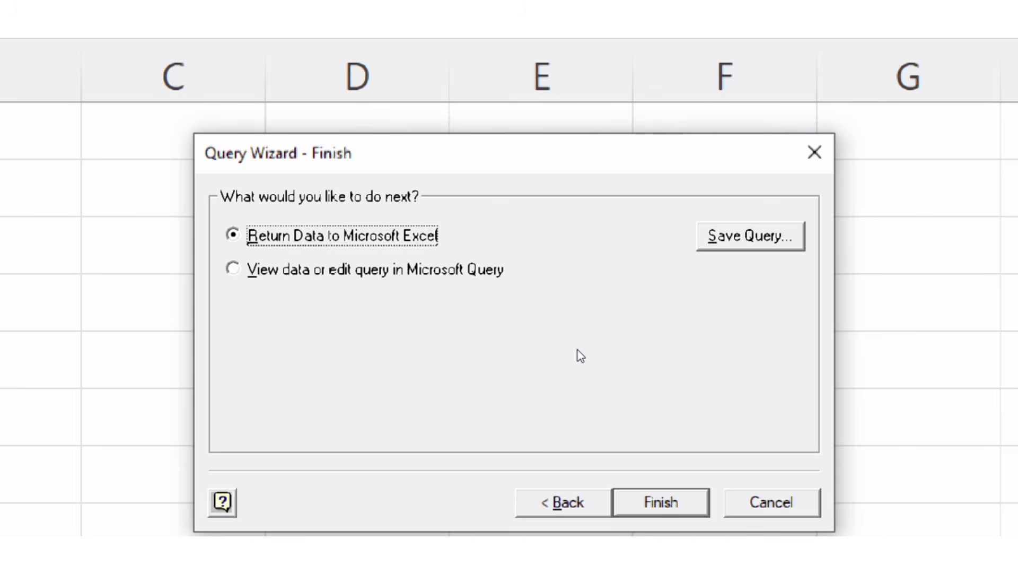
key(Return)
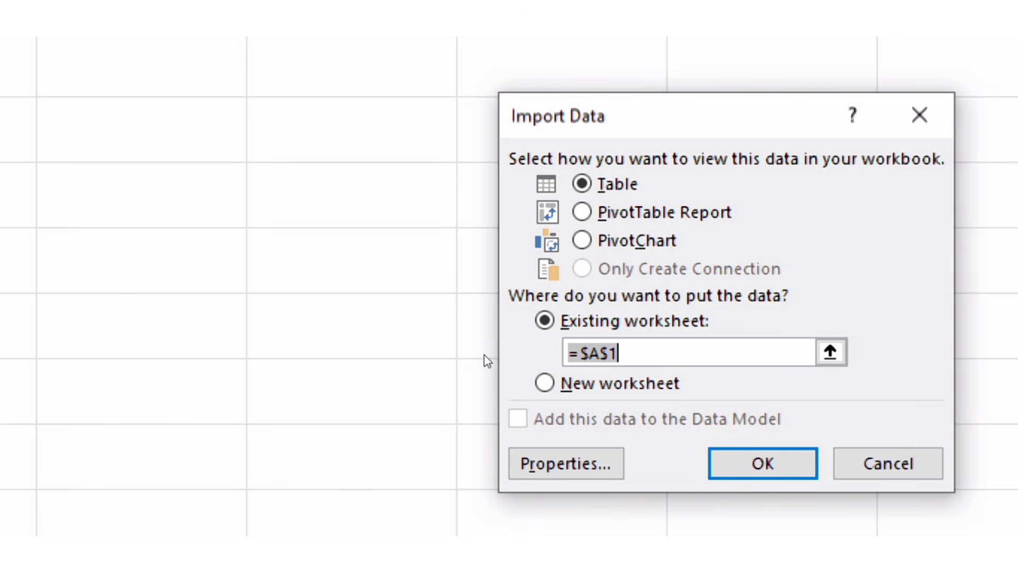
key(Return)
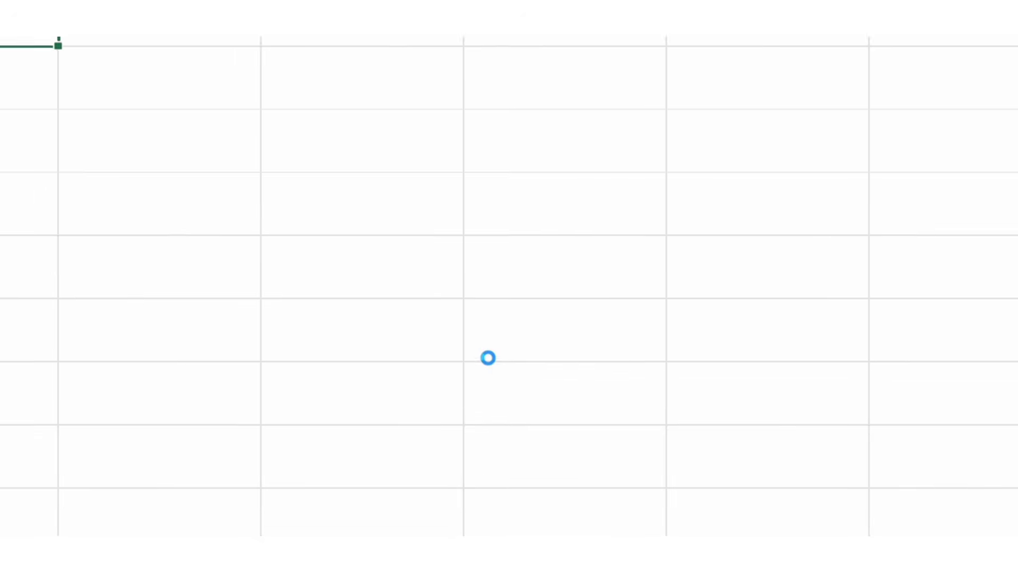
click(488, 357)
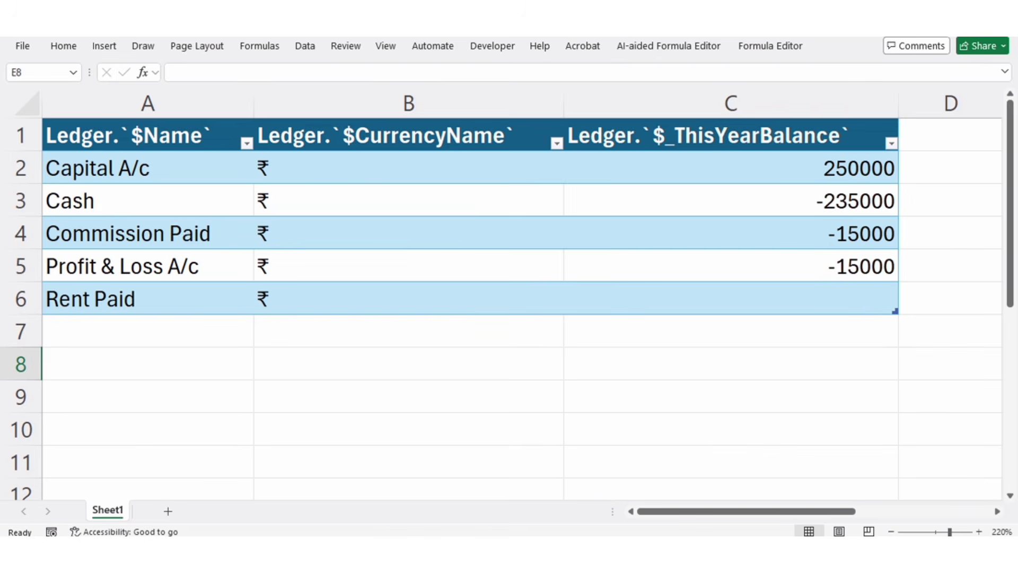
- Switch to TallyPrime and start a new payment voucher for GS Gupta Pvt Ltd
click(640, 551)
key(Down)
key(Down)
key(Down)
key(Down)
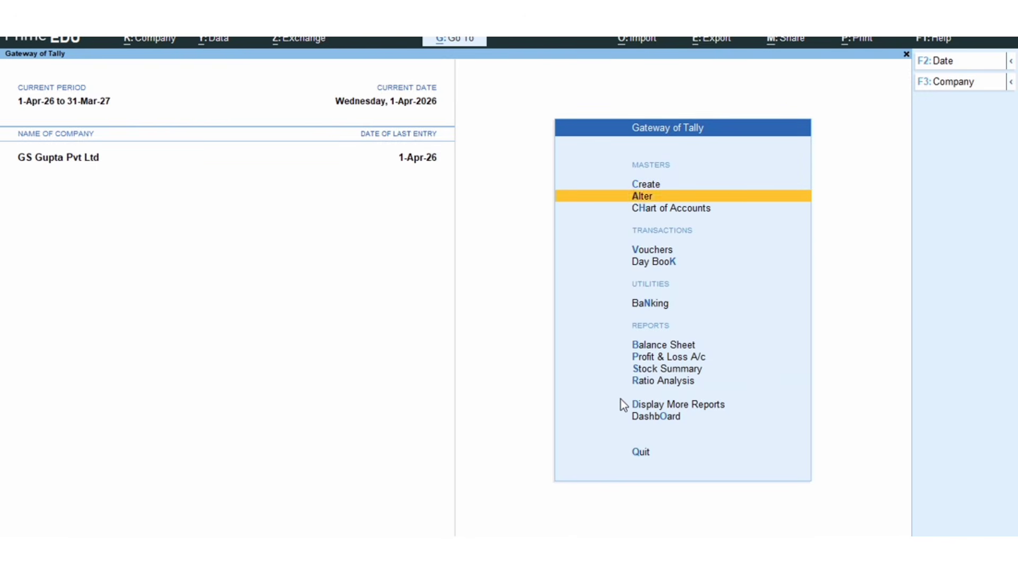
key(Up)
key(Return)
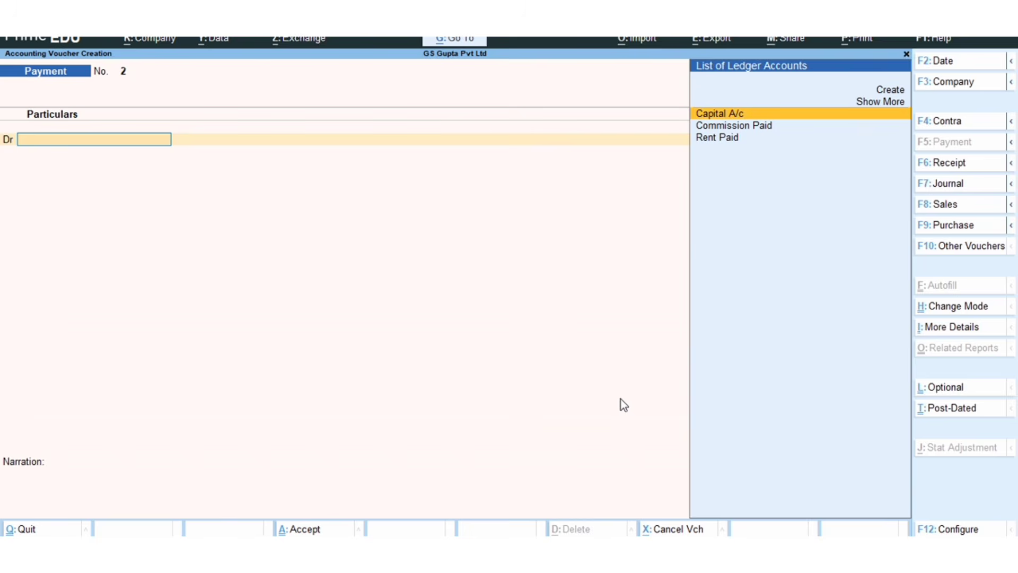
- Debit the Rent Paid ledger with 35000 in the payment voucher
key(Down)
key(Down)
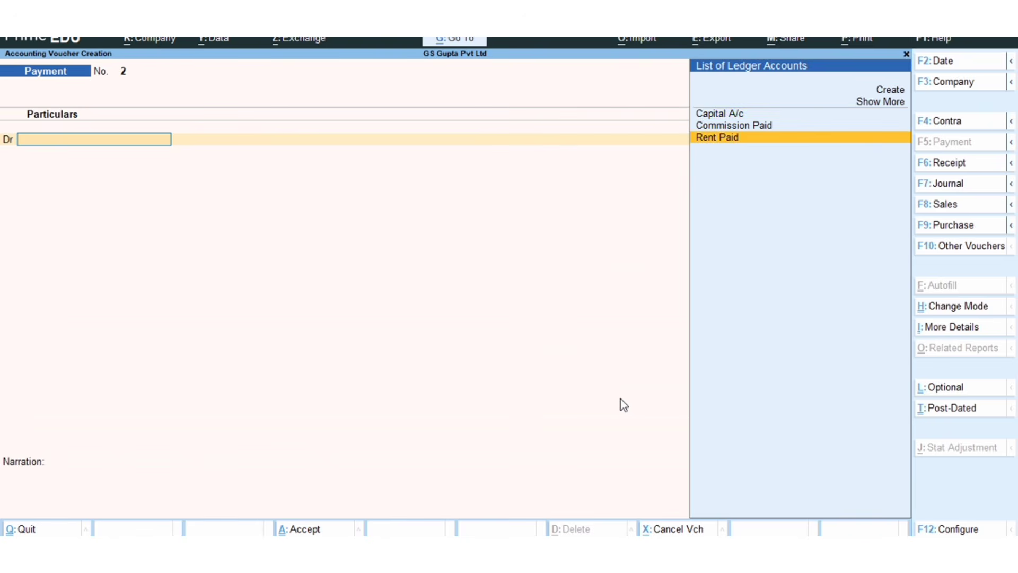
key(Return)
text(35000)
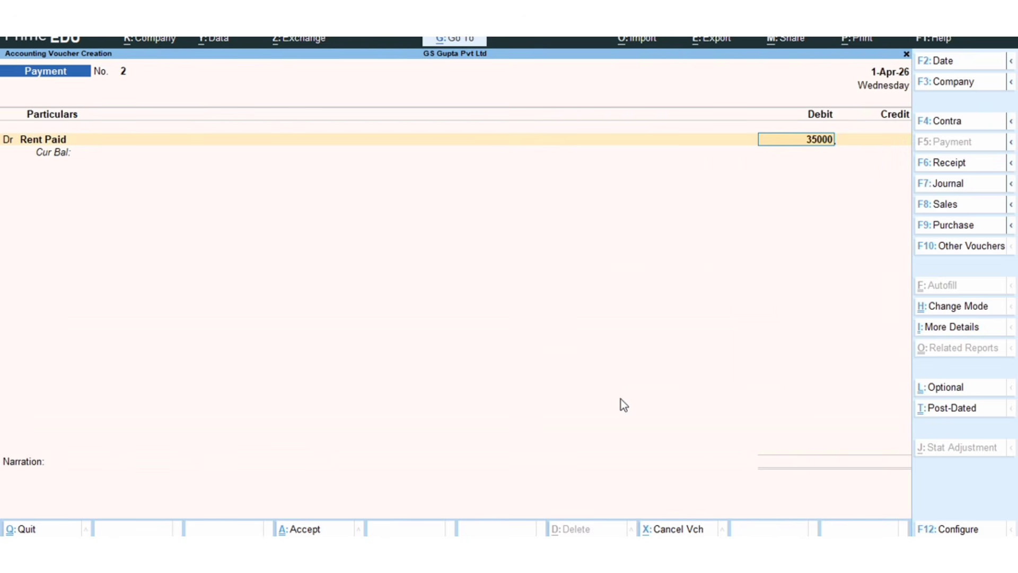
key(Return)
- Credit the Cash ledger with 35,000.00, leave the narration blank and accept the payment voucher
key(Return)
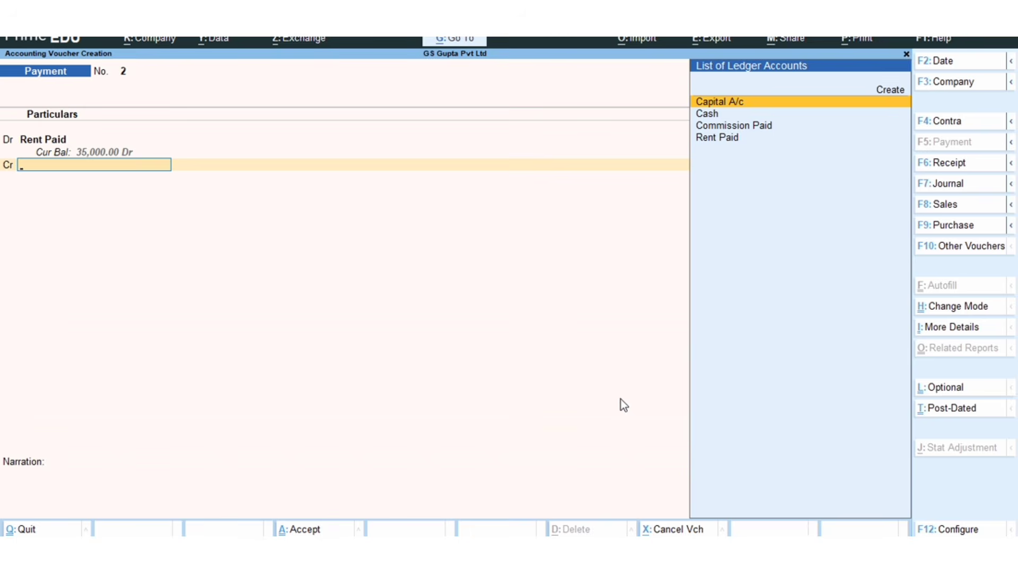
key(Down)
key(Return)
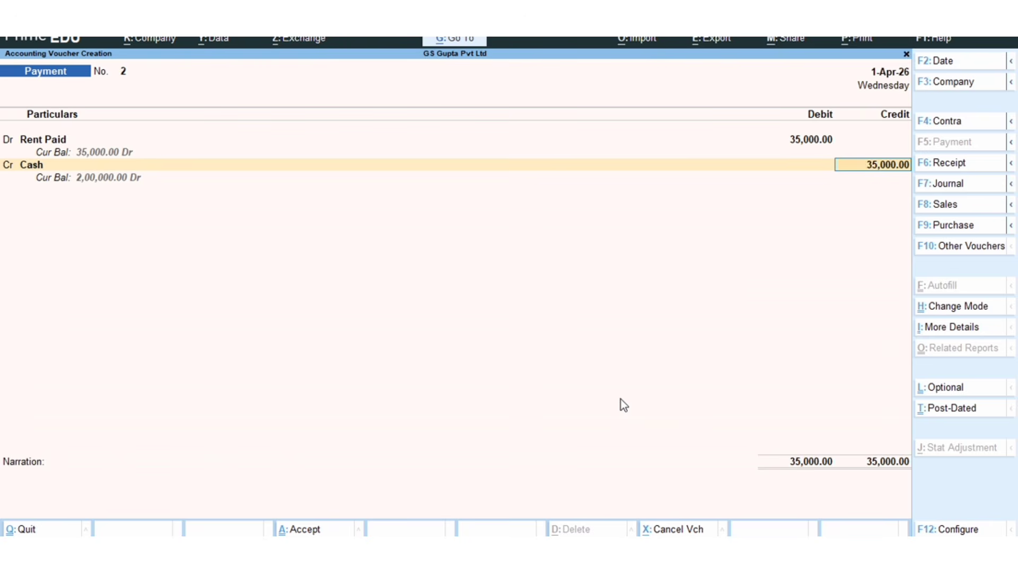
key(Return)
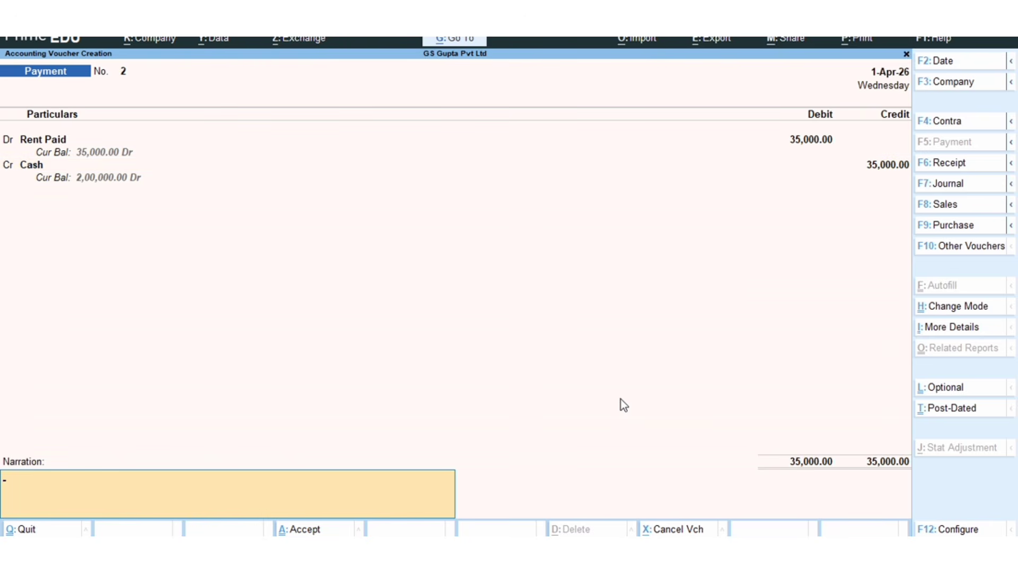
key(Return)
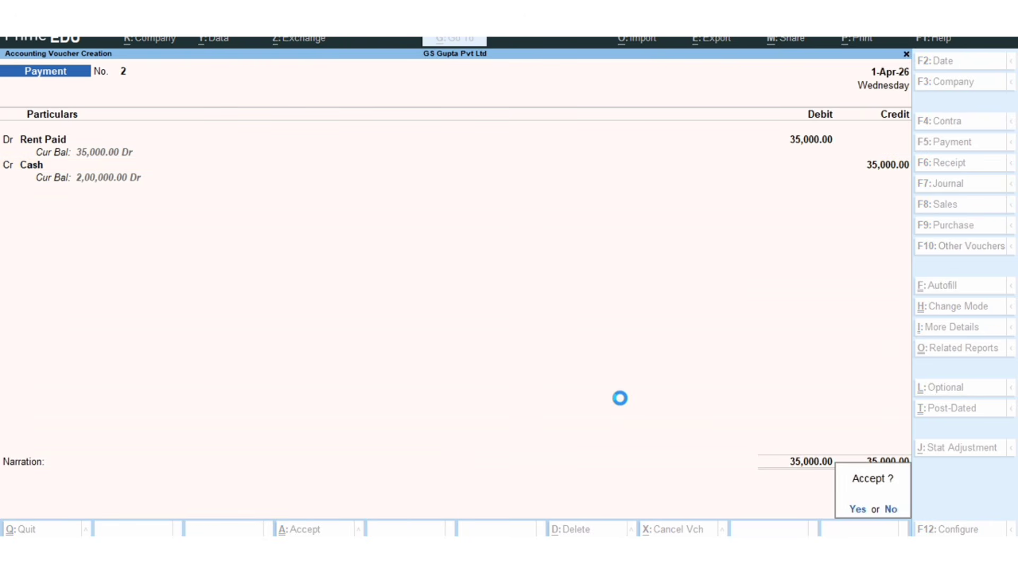
key(Return)
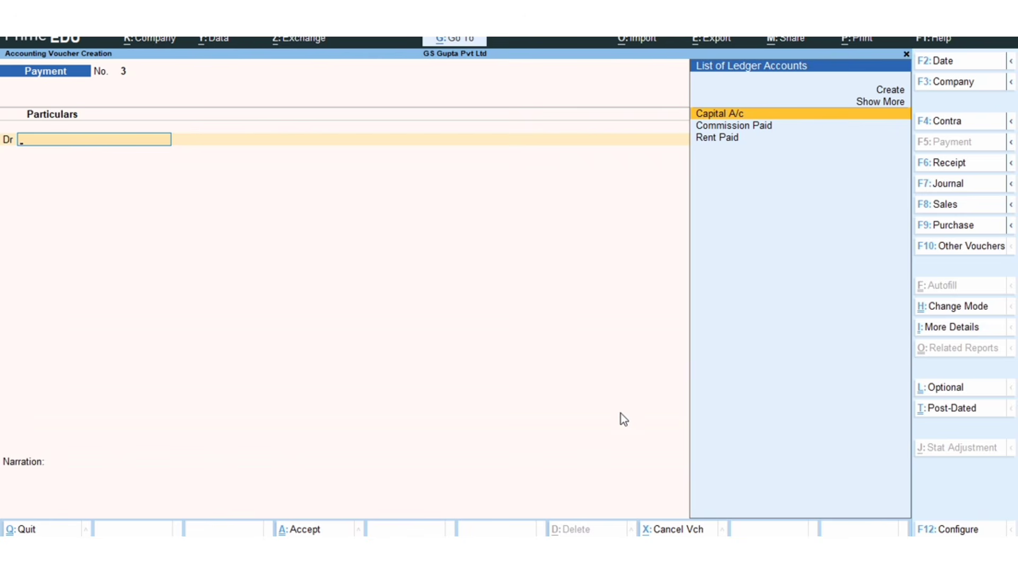
- Switch to Excel and refresh all the imported Tally ledger data
click(496, 557)
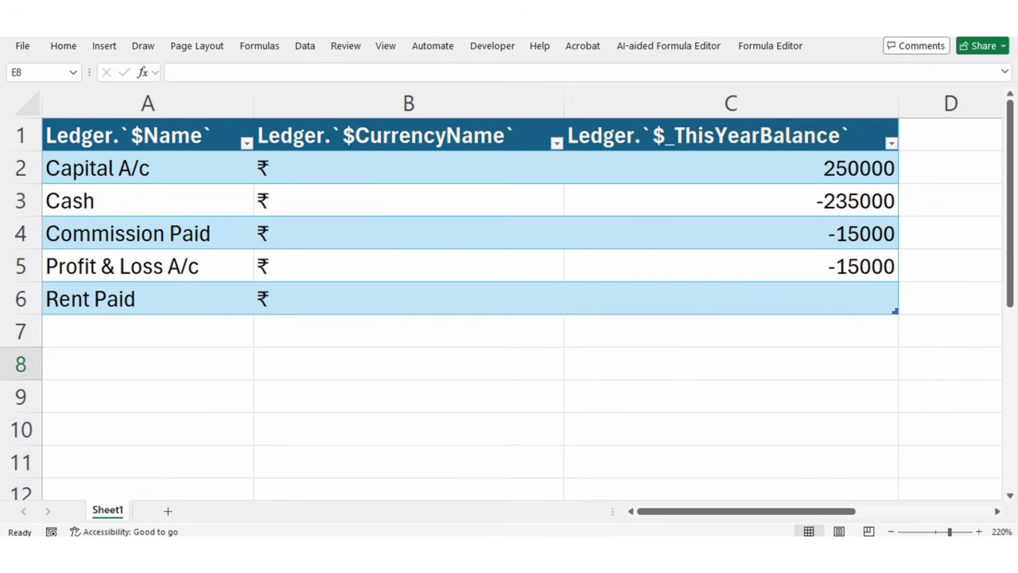
click(310, 51)
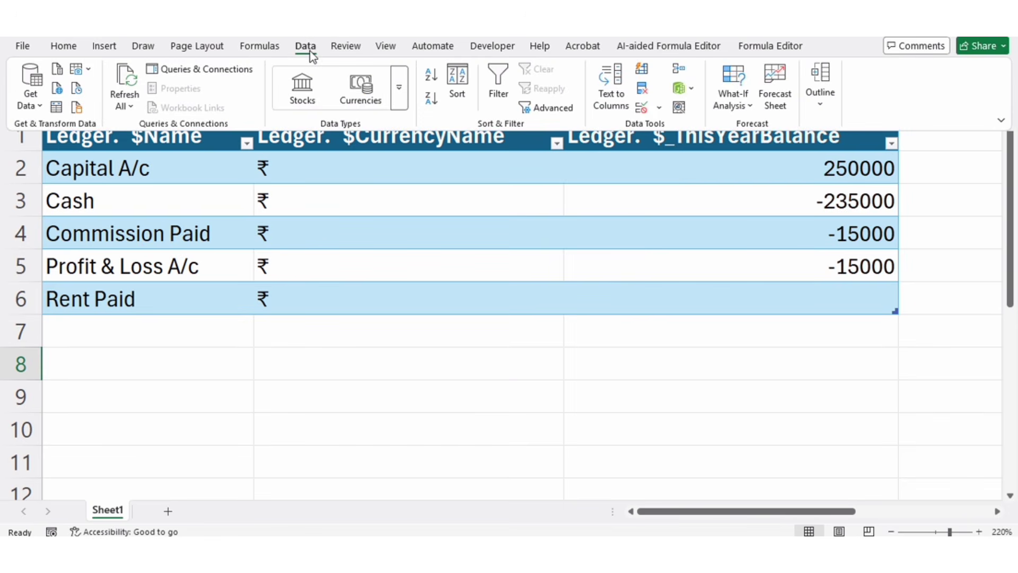
click(131, 99)
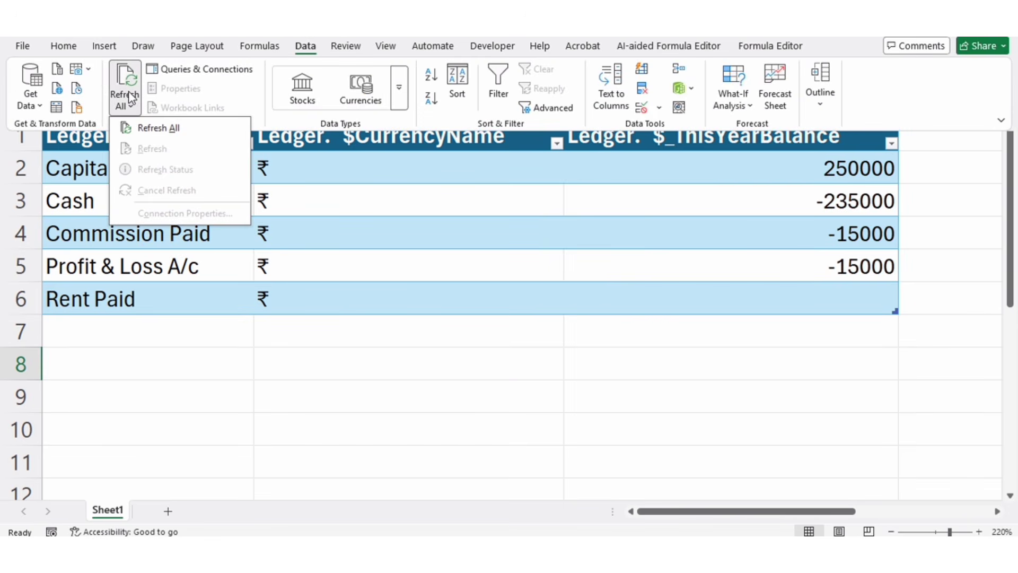
click(133, 128)
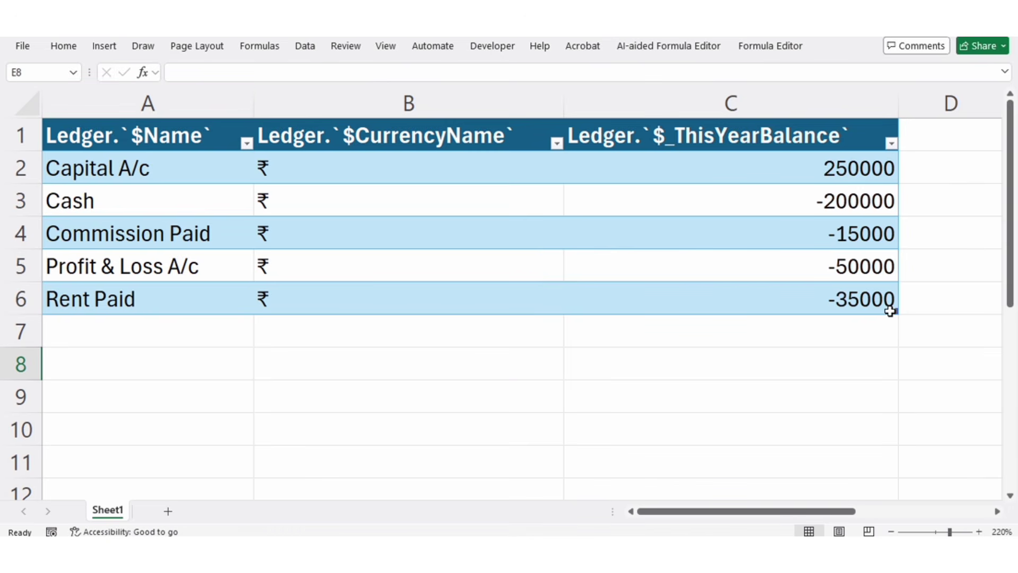
- Switch to TallyPrime and quit the empty payment voucher to return to the Gateway of Tally
key(ctrl)
key(alt+Tab)
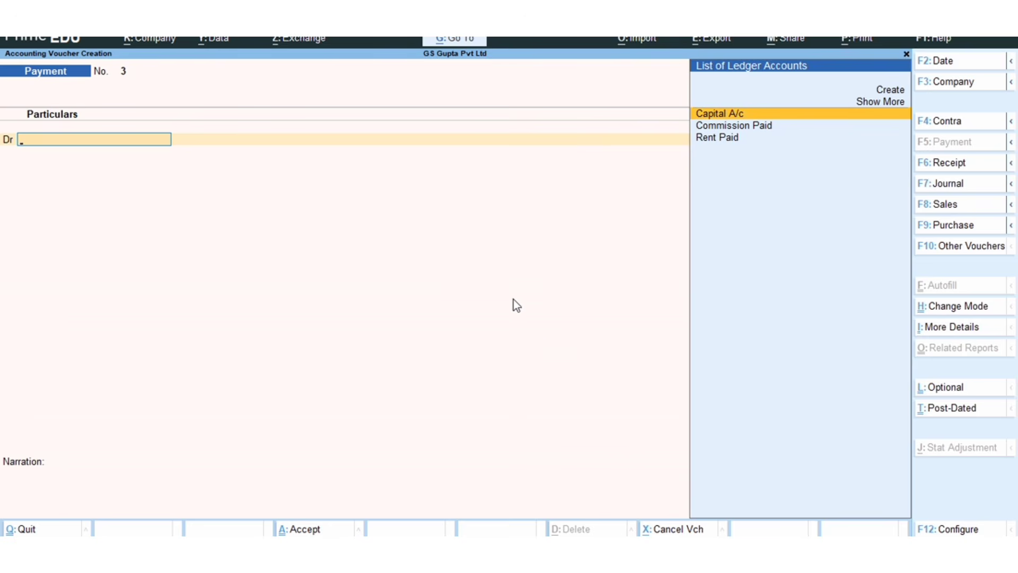
key(Escape)
key(y)
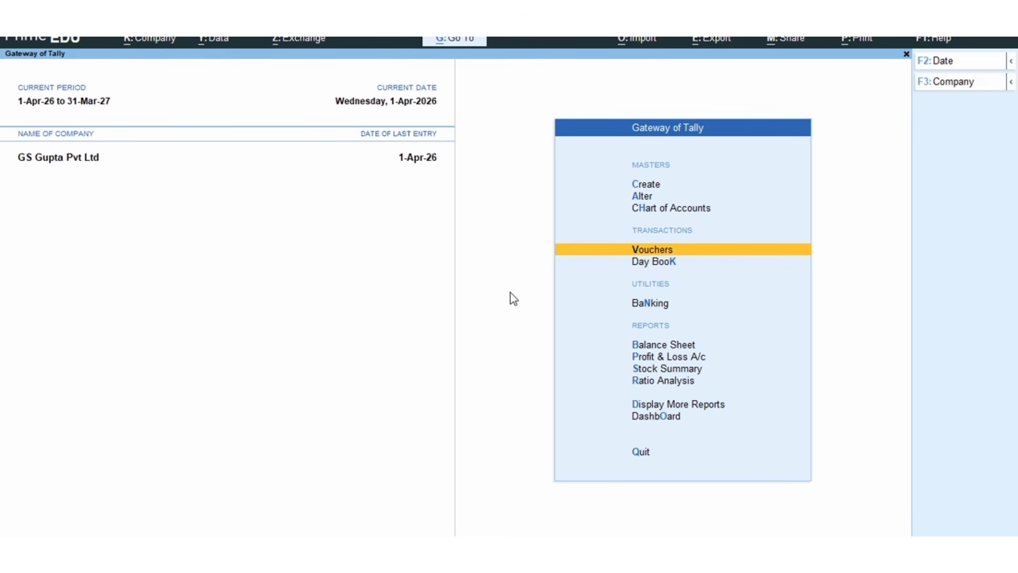
- Start a new ledger master for GS Gupta Pvt Ltd and name it Interest Paid
key(Up)
key(Up)
key(Up)
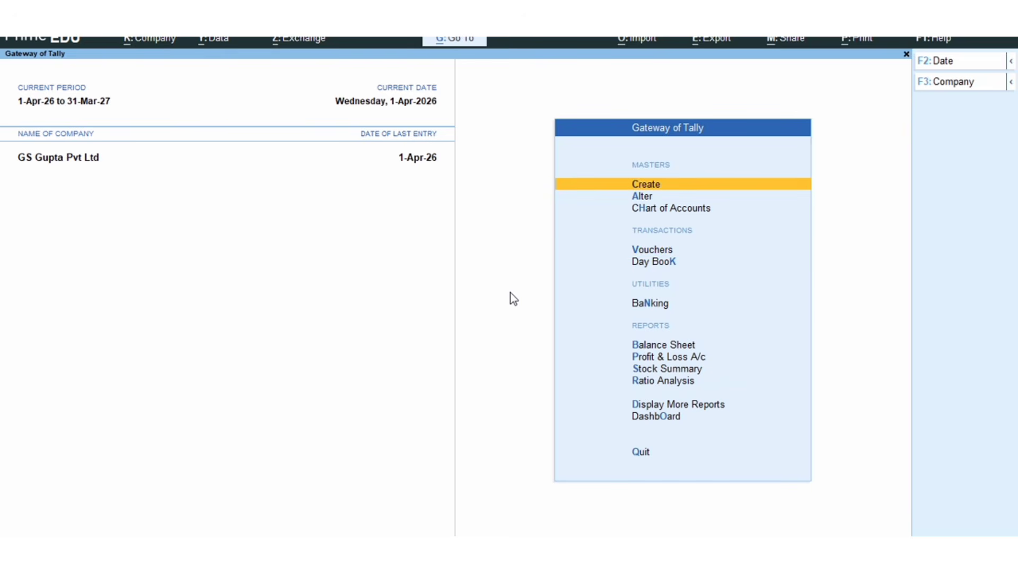
key(Return)
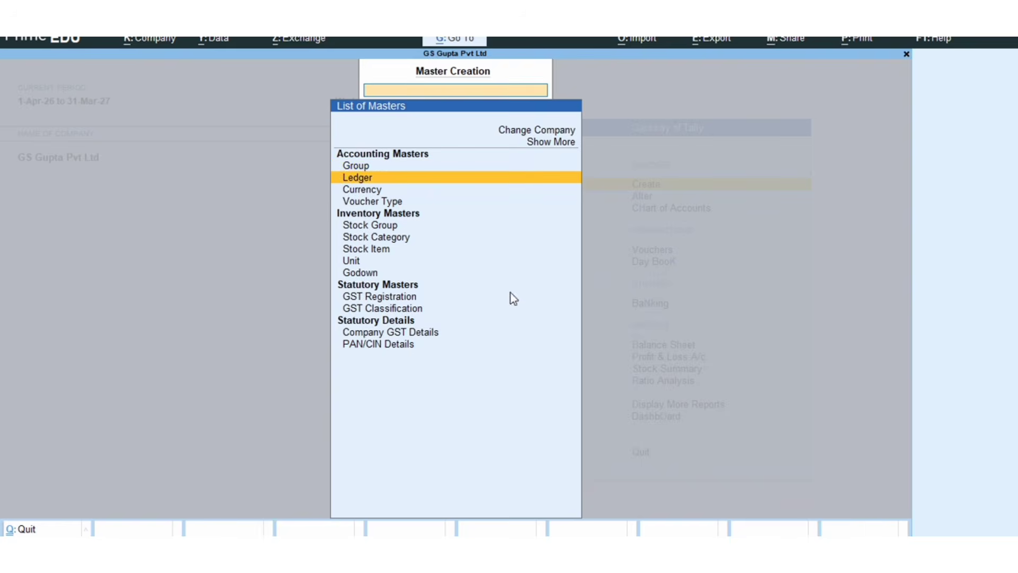
key(Return)
text(Int)
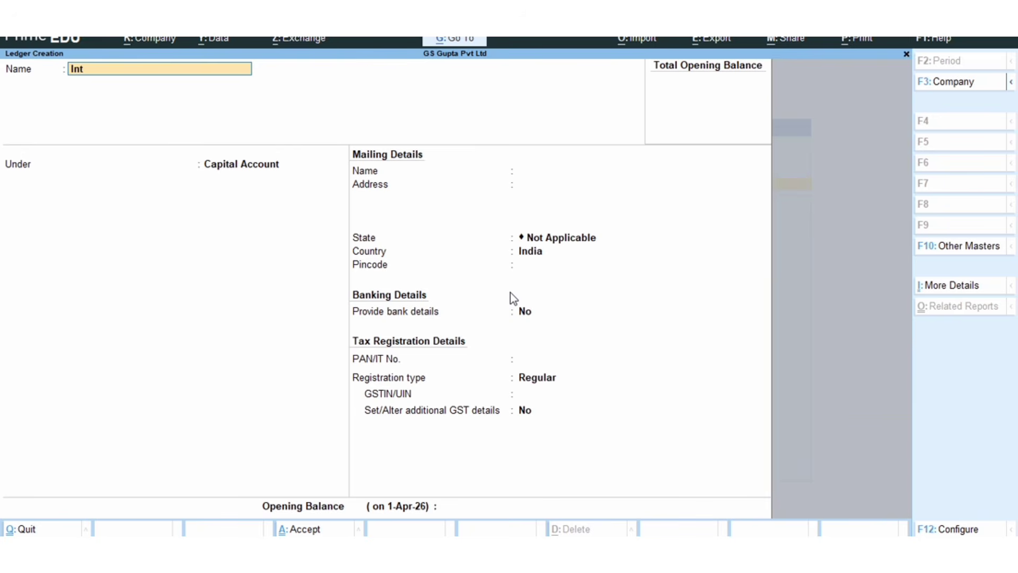
text(erest Paid)
key(Return)
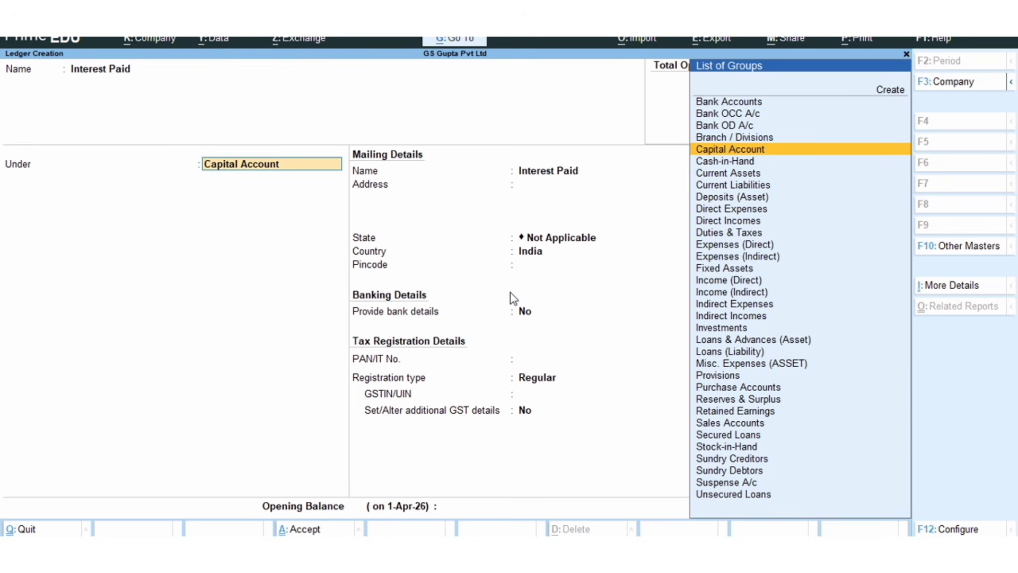
- Place the Interest Paid ledger under Indirect Expenses, accept it with the remaining defaults and return to the Gateway of Tally
text(Indi)
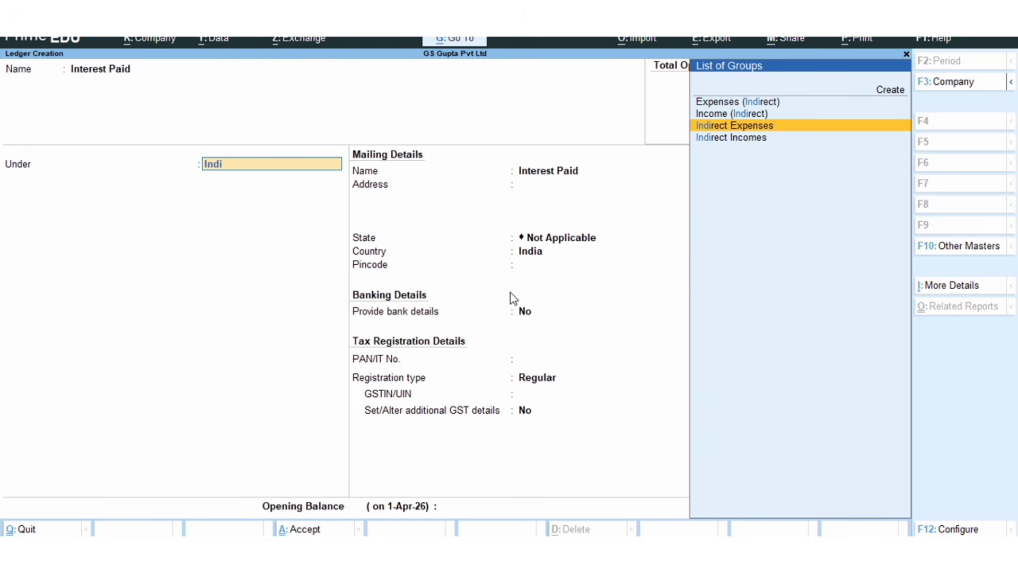
key(Return)
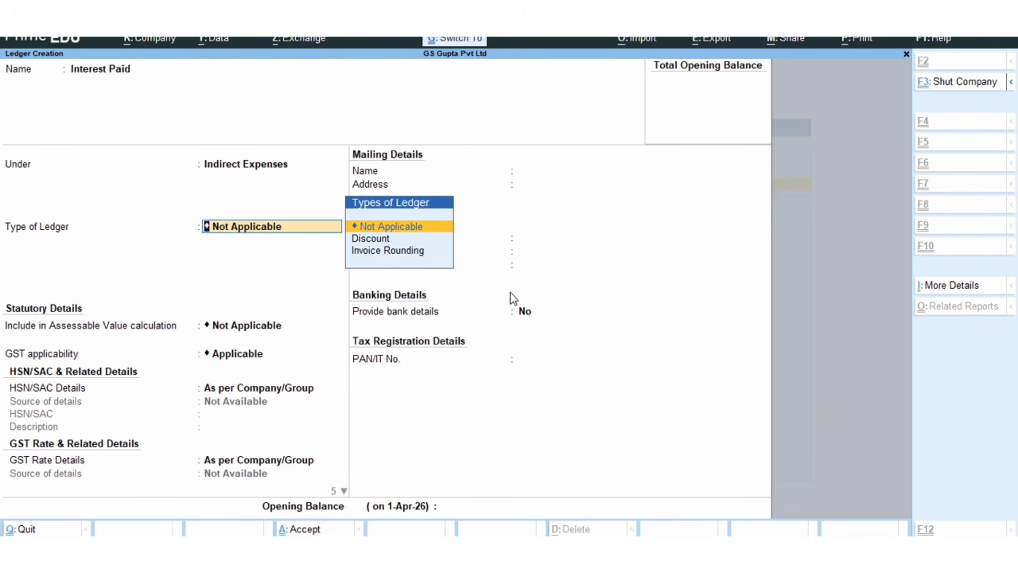
key(ctrl+a)
key(Escape)
key(Return)
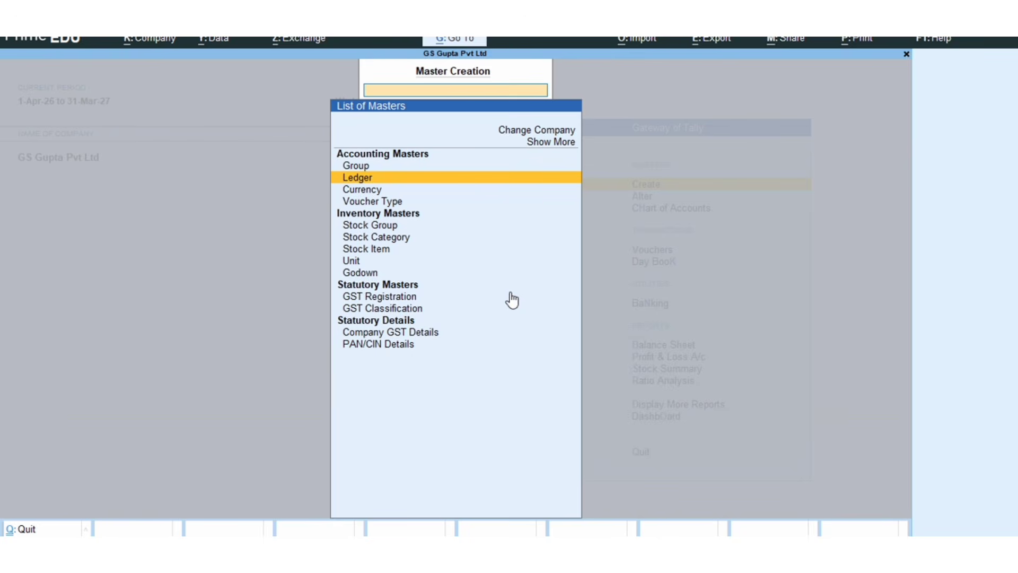
key(Escape)
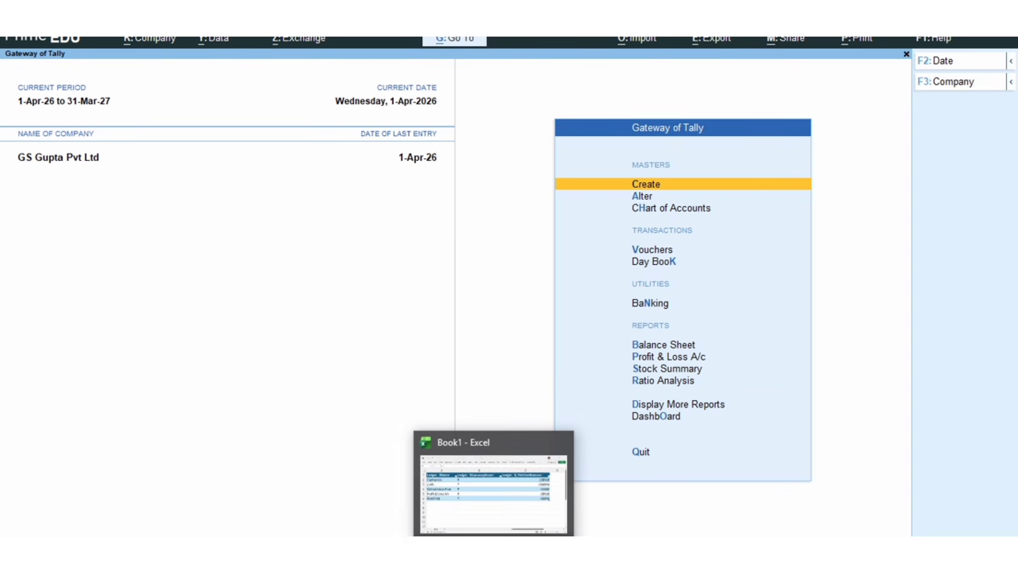
- Switch to Excel and refresh the imported table to bring in the new Interest Paid ledger
click(493, 554)
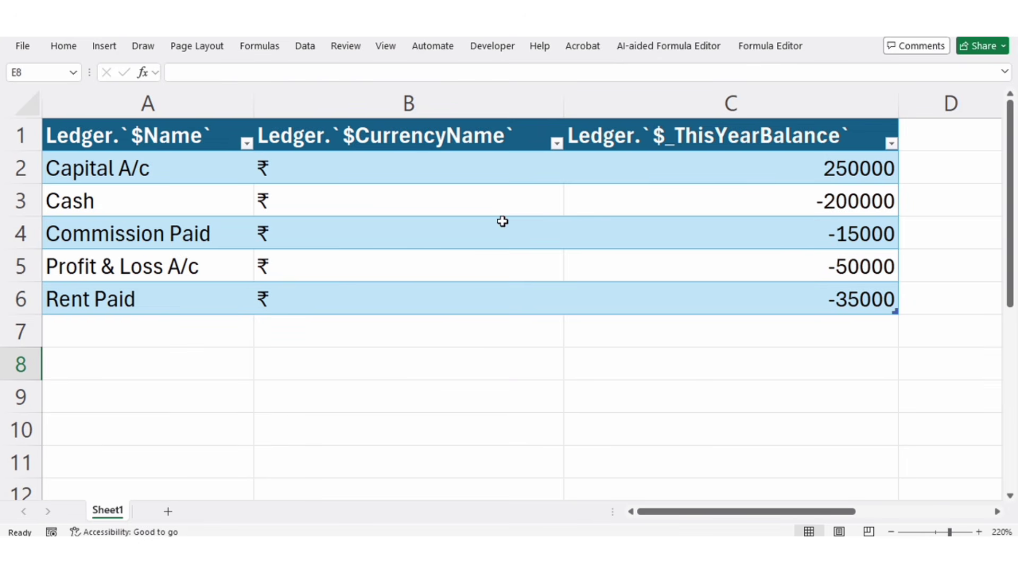
click(306, 48)
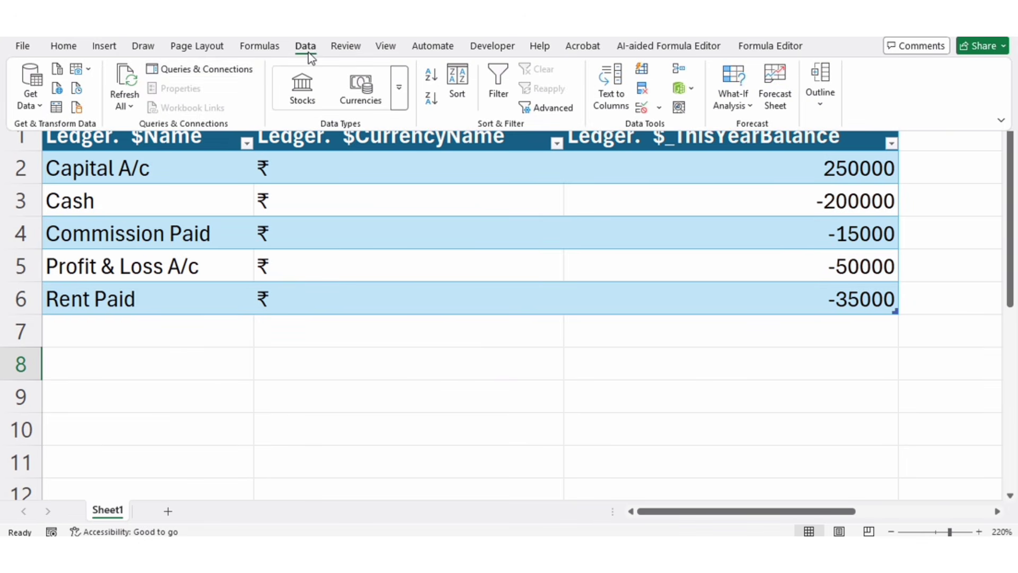
click(128, 88)
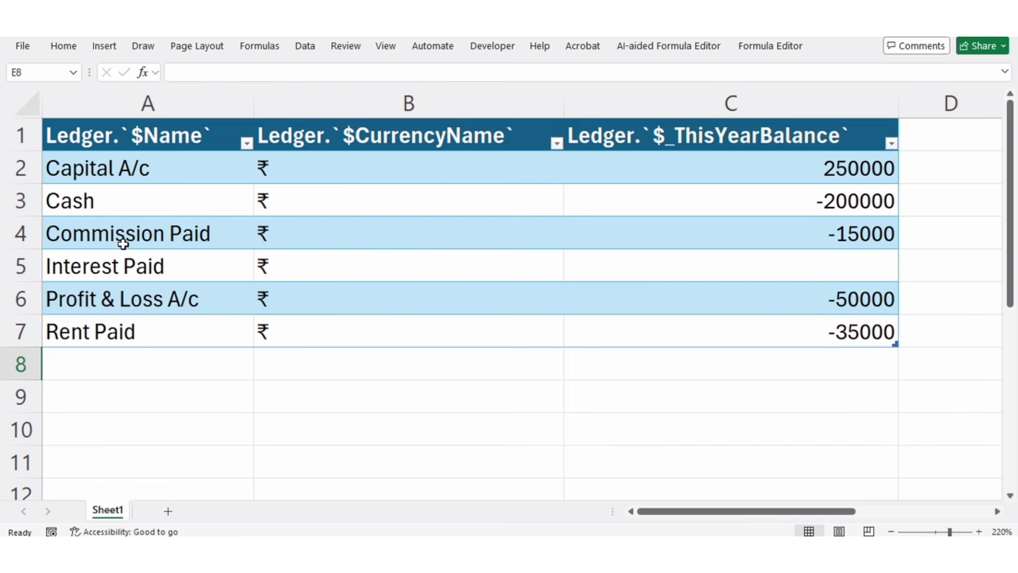
- Set the imported ledger table's connection properties to refresh automatically every 1 minute
click(37, 264)
click(446, 266)
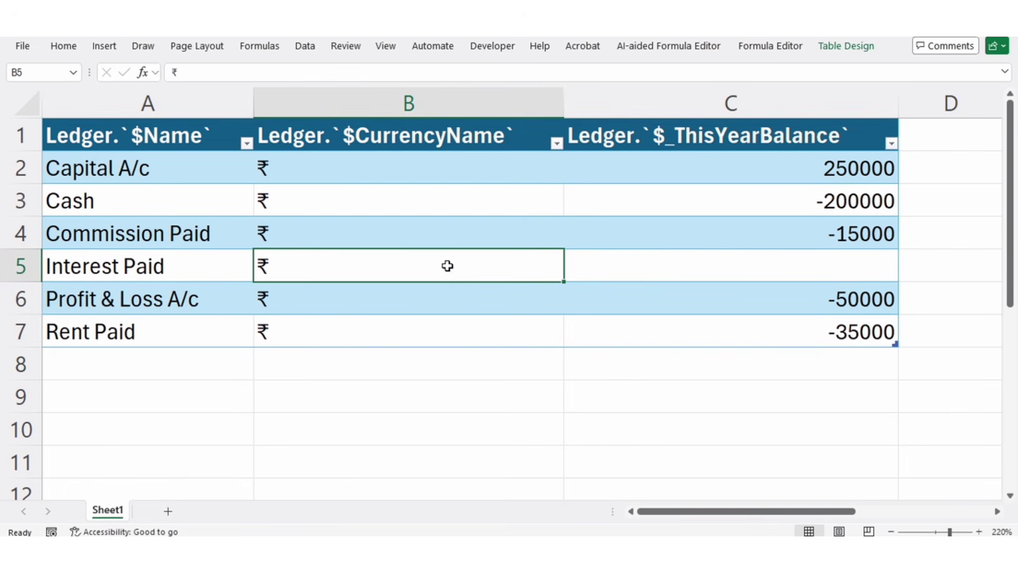
double_click(305, 46)
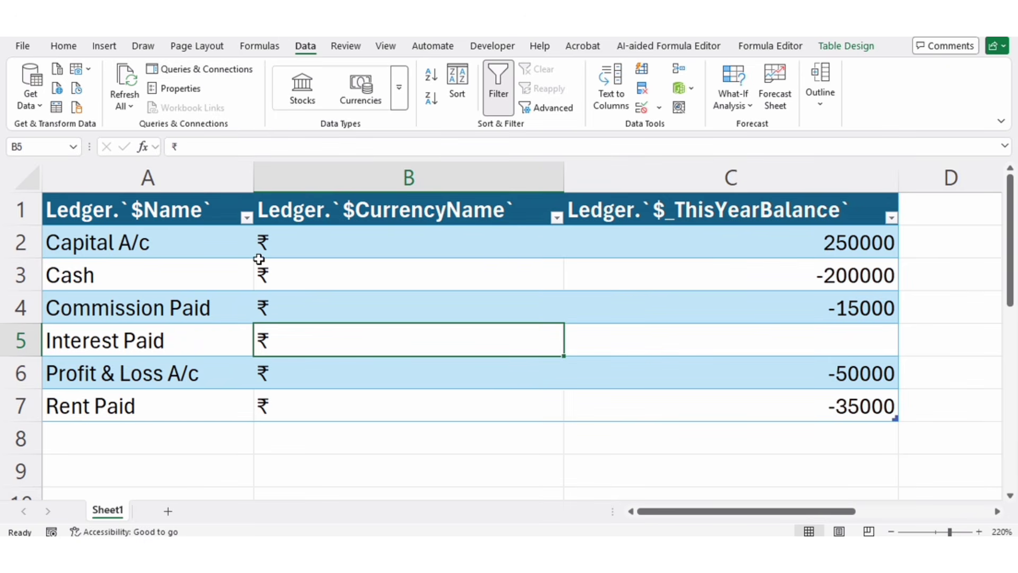
click(132, 106)
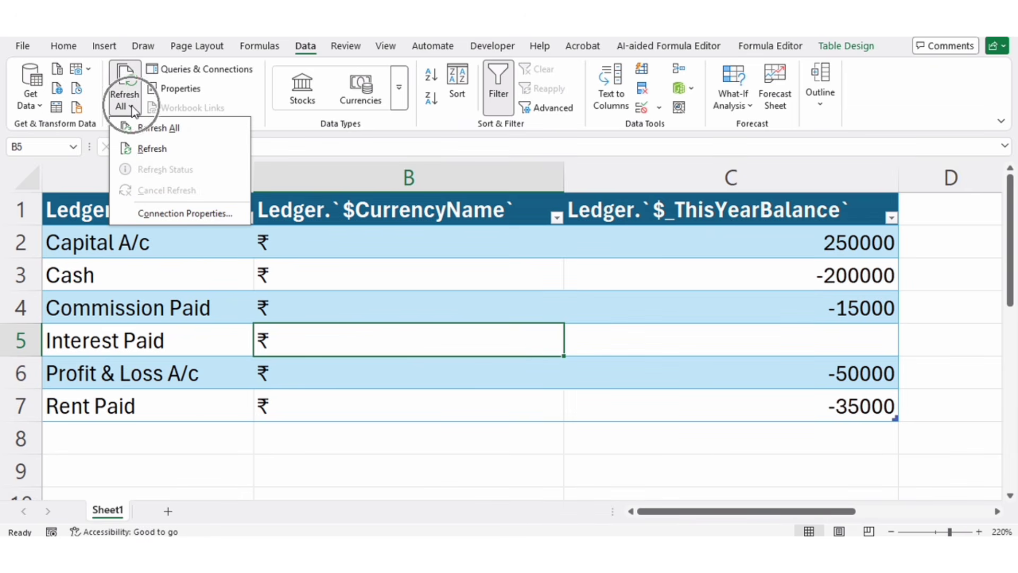
click(153, 214)
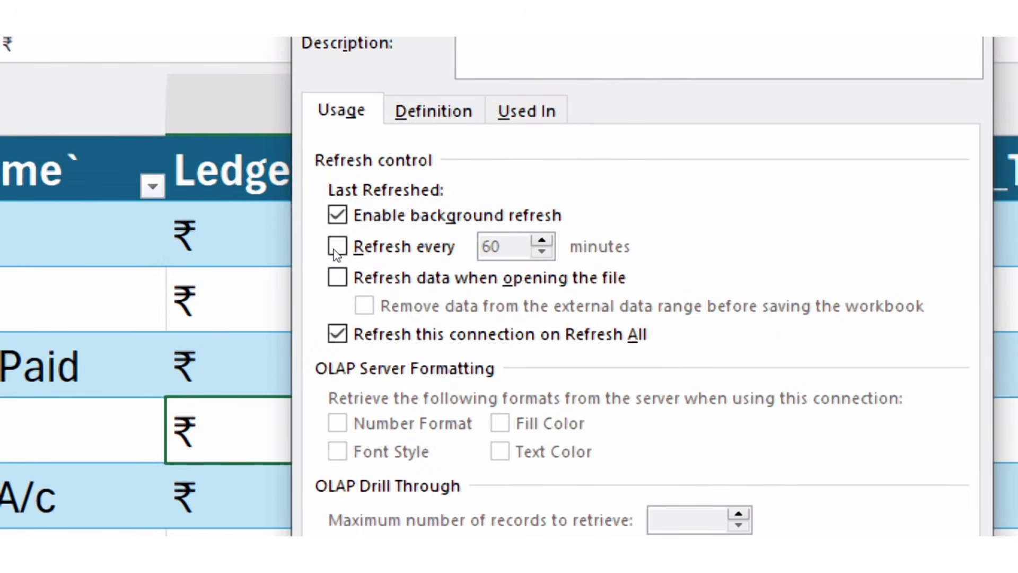
click(341, 249)
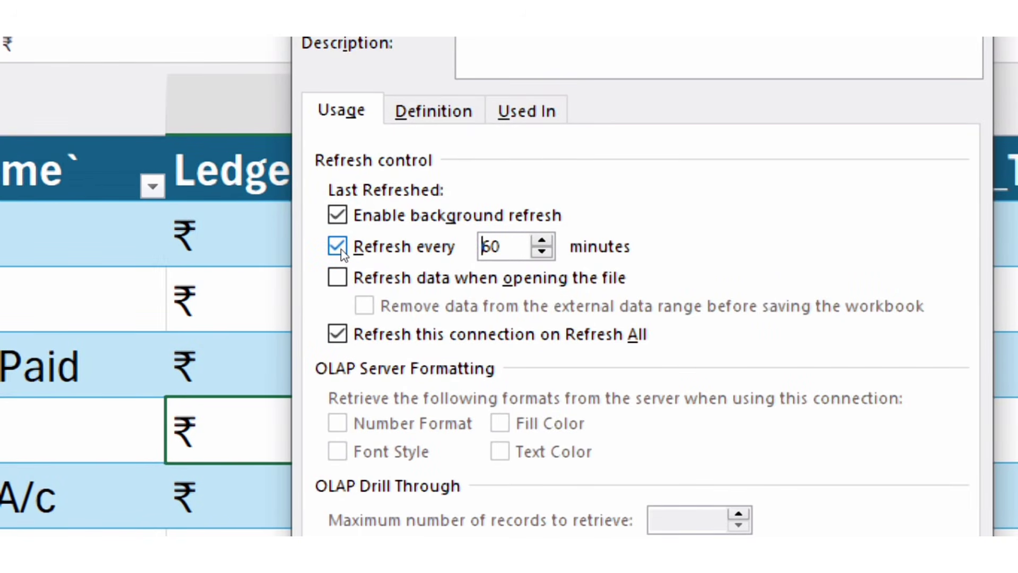
double_click(418, 246)
text(1)
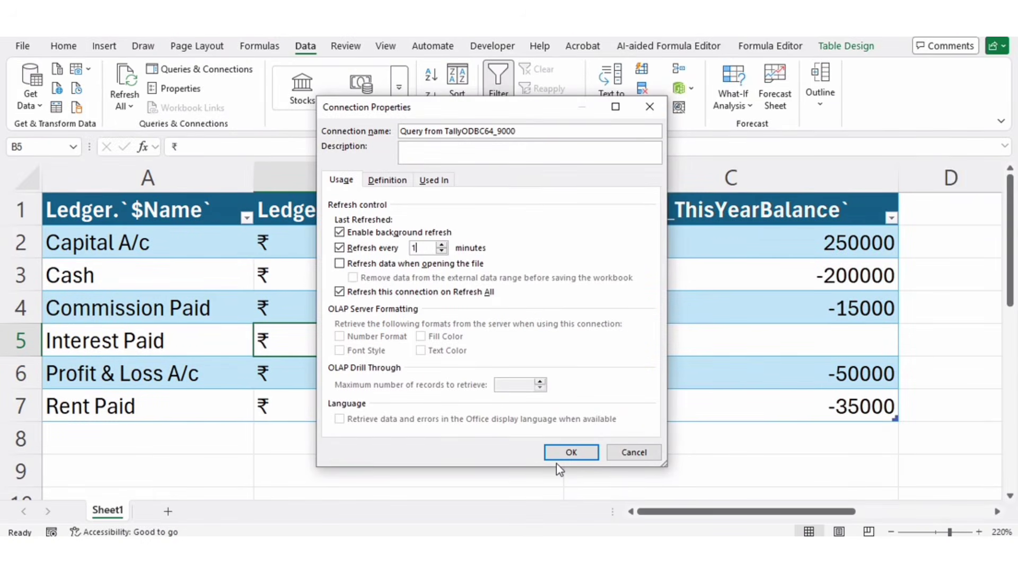
click(564, 455)
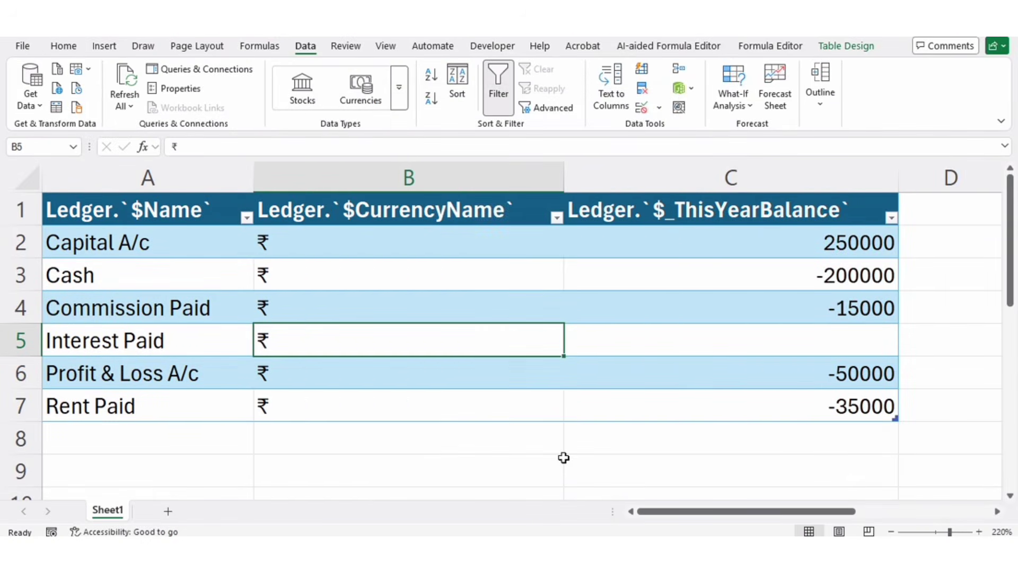